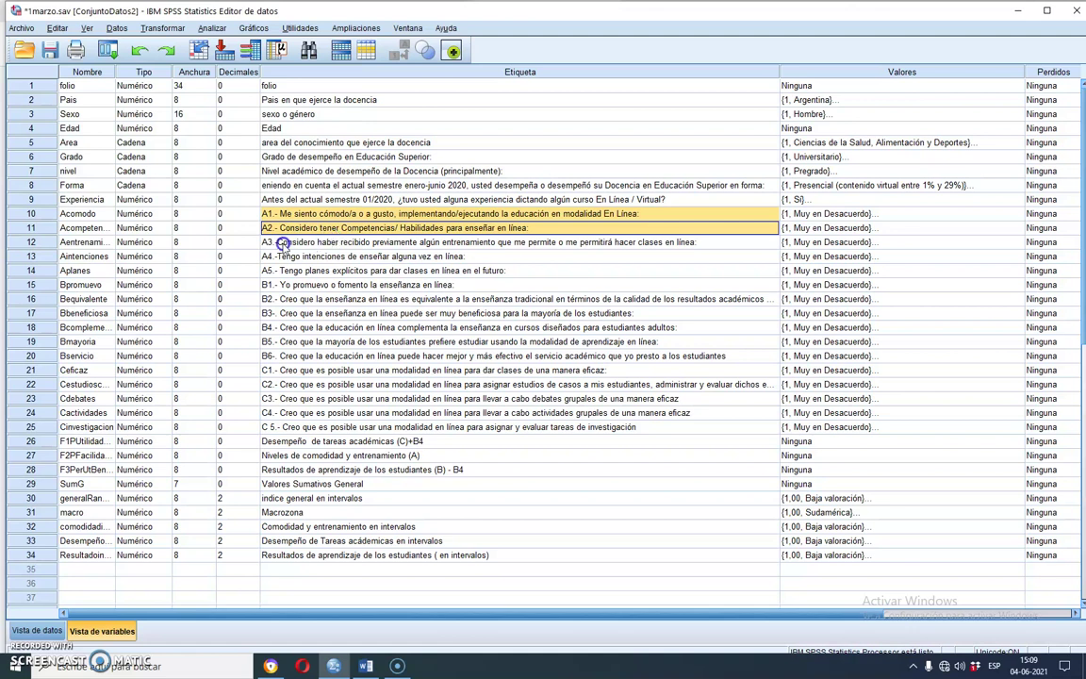
Examine the value labels of the Acomodo variable (question A1), from 1 through 5
{"action": "left_click", "coordinate": [834, 214]}
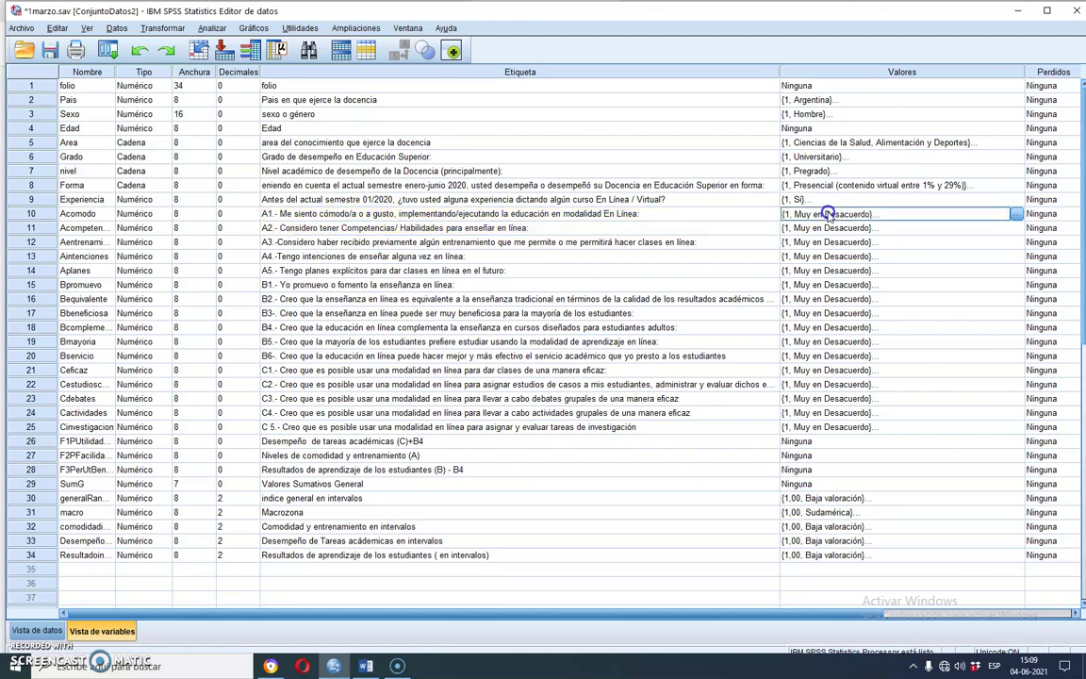
{"action": "left_click", "coordinate": [1018, 214]}
{"action": "left_click", "coordinate": [492, 321]}
{"action": "left_click", "coordinate": [502, 354]}
{"action": "left_click", "coordinate": [502, 333]}
{"action": "left_click", "coordinate": [502, 322]}
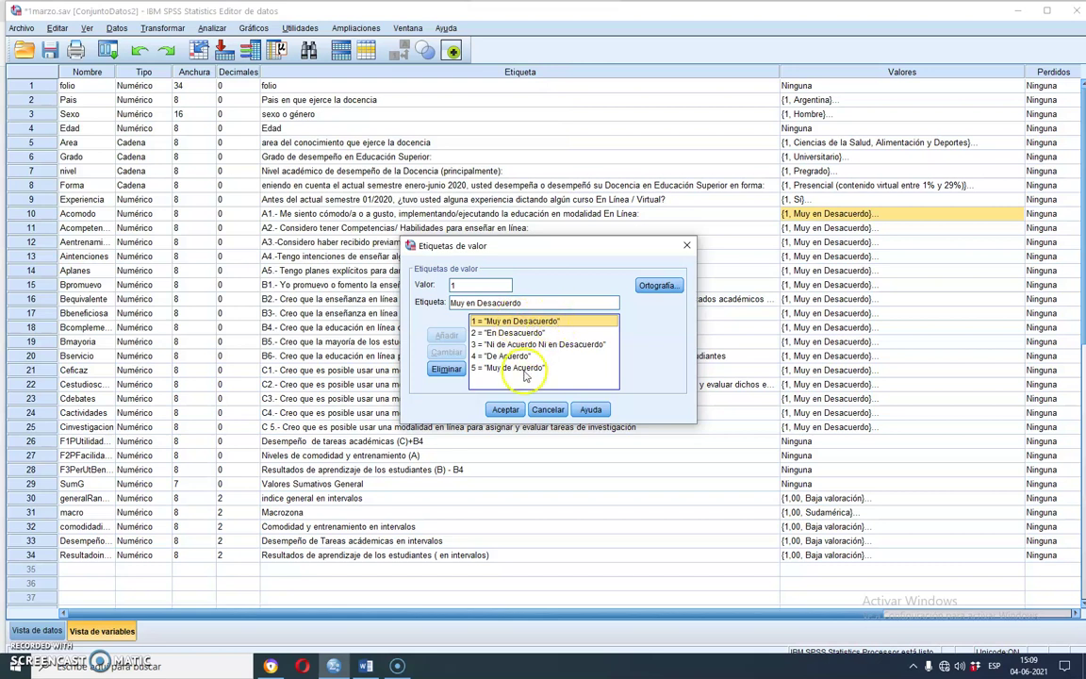
{"action": "left_click", "coordinate": [492, 369]}
{"action": "left_click", "coordinate": [507, 322]}
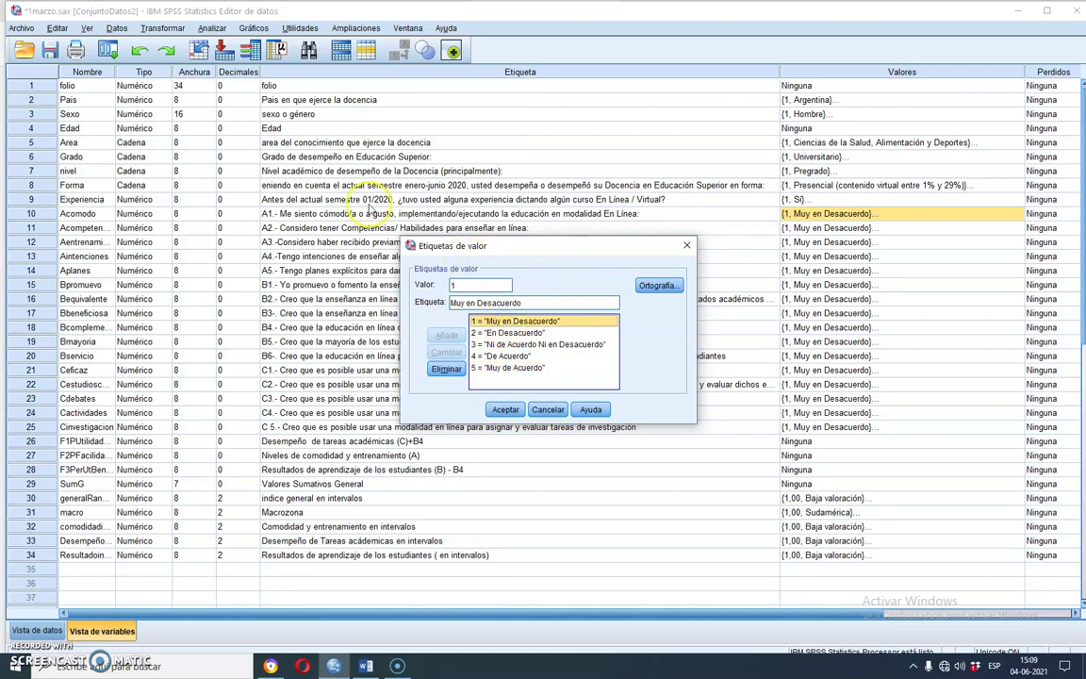
{"action": "left_click", "coordinate": [695, 250]}
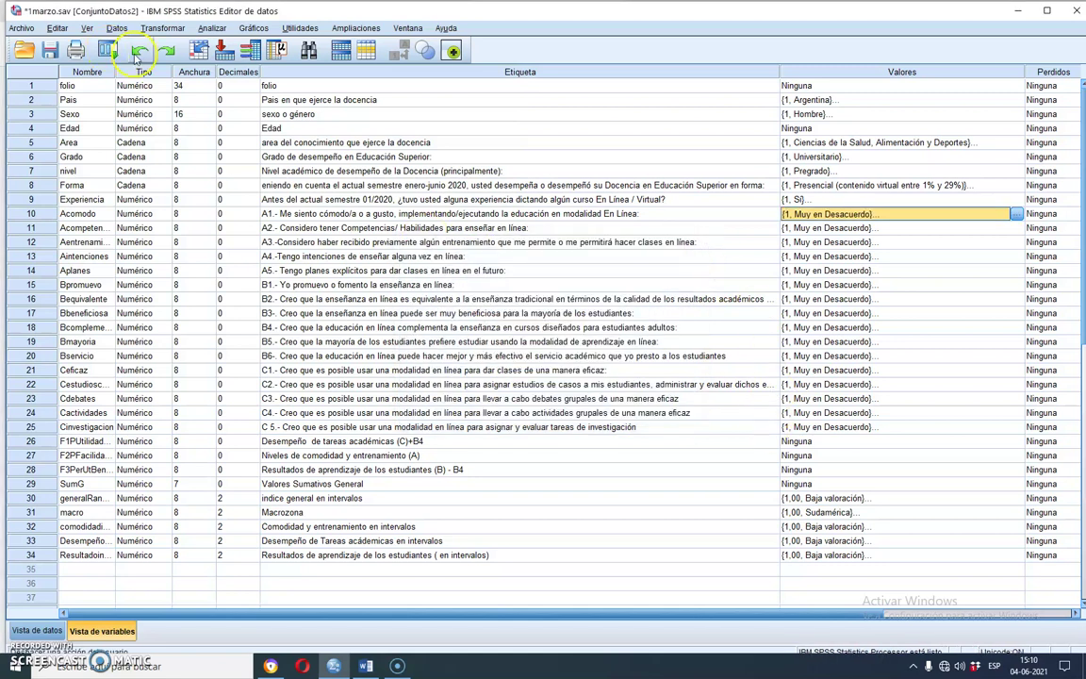
{"action": "left_click", "coordinate": [163, 29]}
{"action": "left_click", "coordinate": [184, 46]}
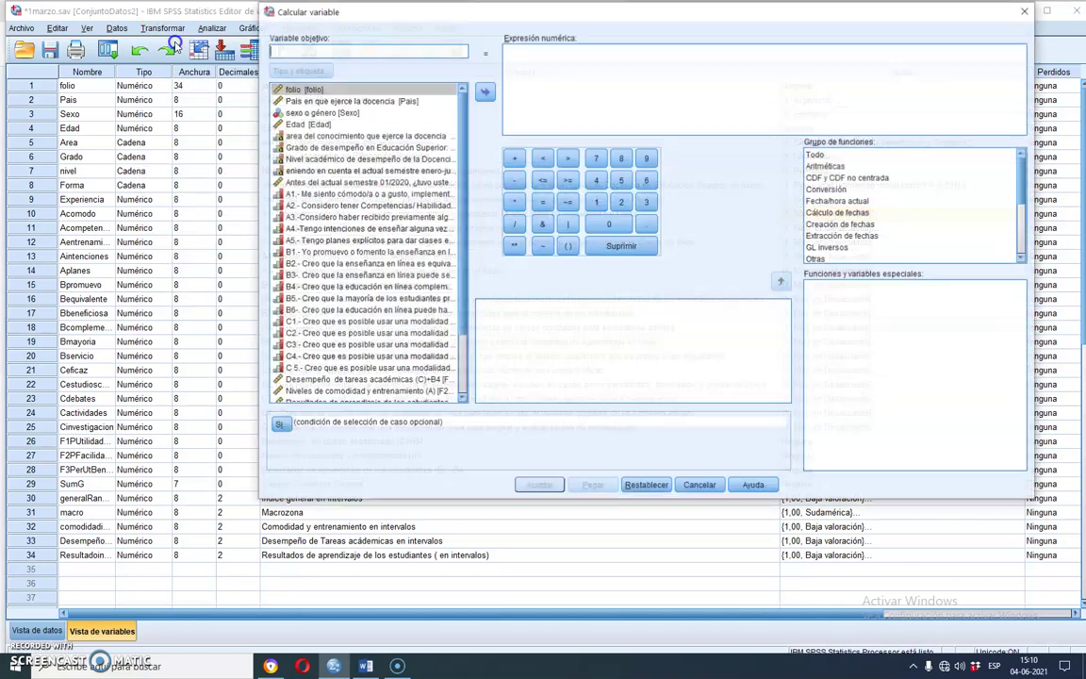
{"action": "left_click", "coordinate": [698, 486]}
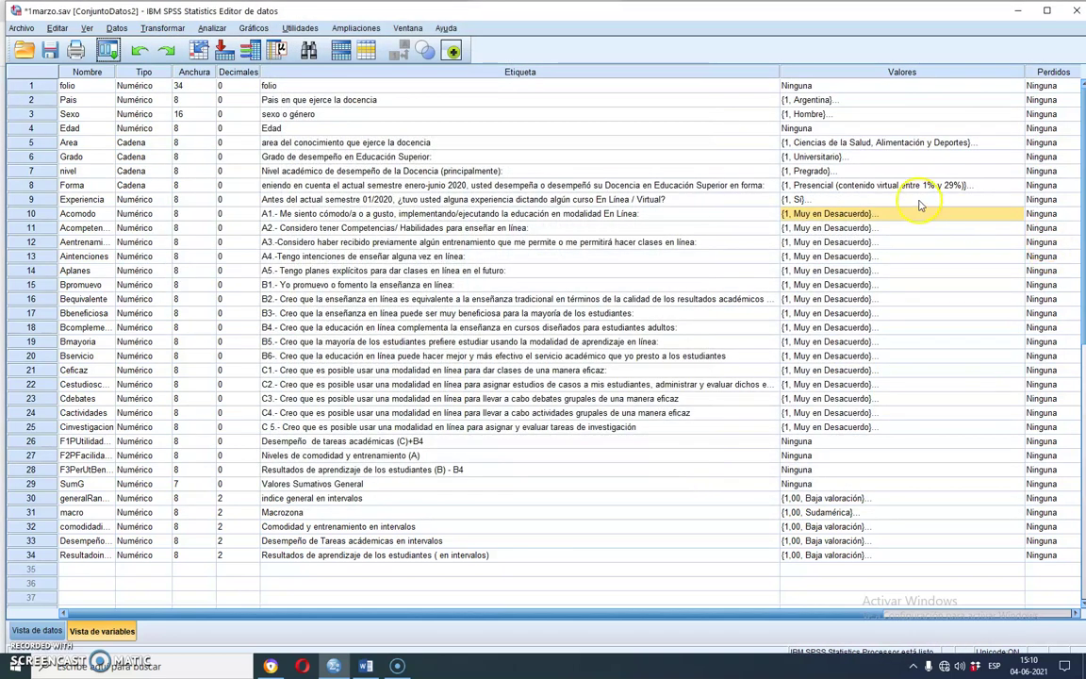
Review Acomodo's value labels again, checking codes 1, 2 and 3, and leave them unmodified
{"action": "left_click", "coordinate": [846, 215]}
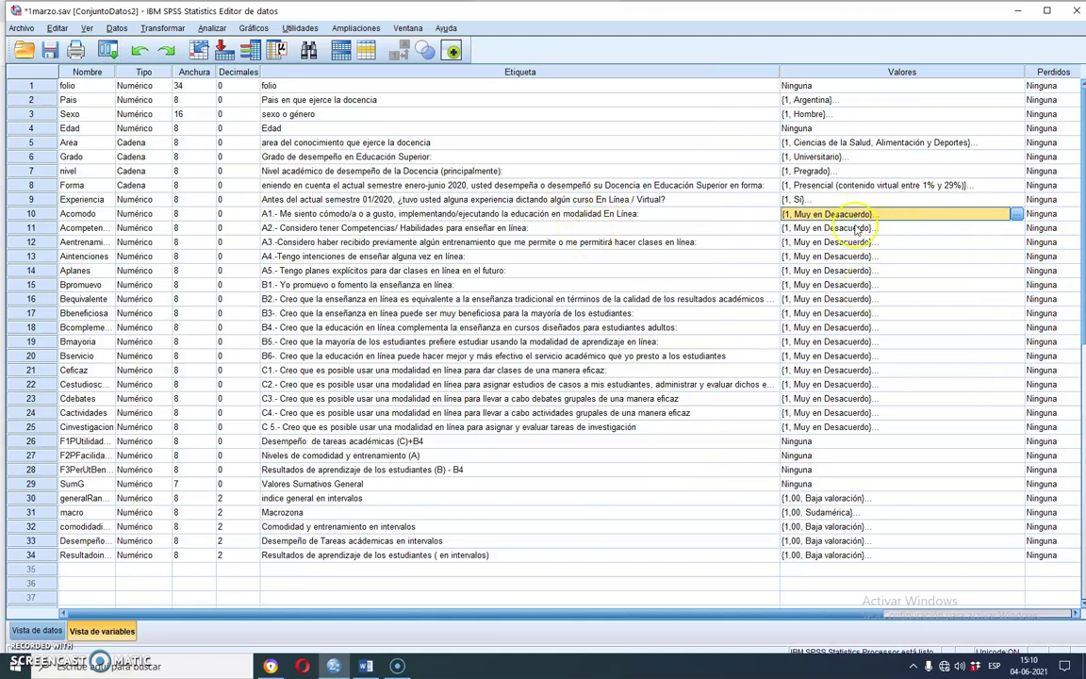
{"action": "left_click", "coordinate": [1016, 214]}
{"action": "left_click", "coordinate": [502, 321]}
{"action": "left_click", "coordinate": [490, 343]}
{"action": "left_click", "coordinate": [504, 320]}
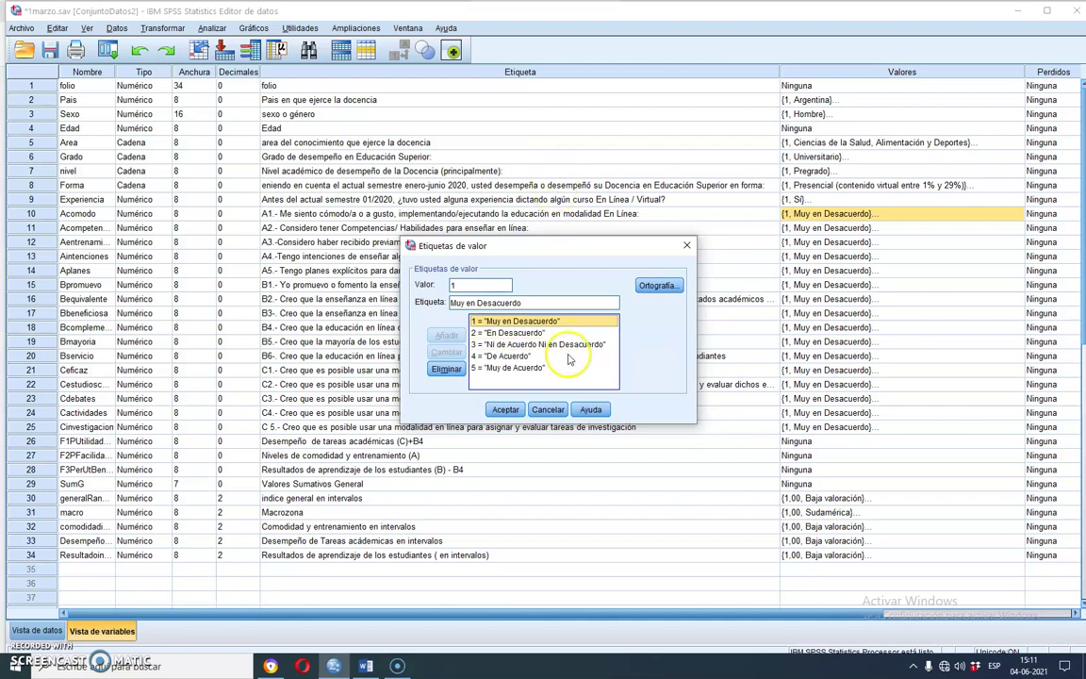
{"action": "left_click", "coordinate": [515, 335]}
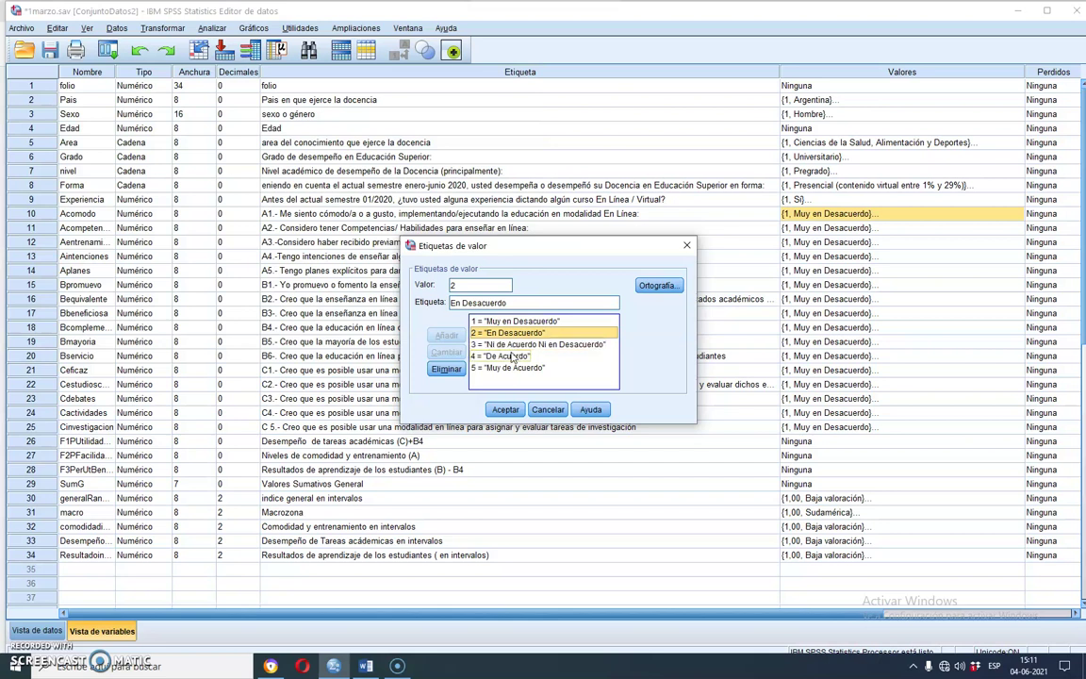
{"action": "left_click", "coordinate": [544, 409]}
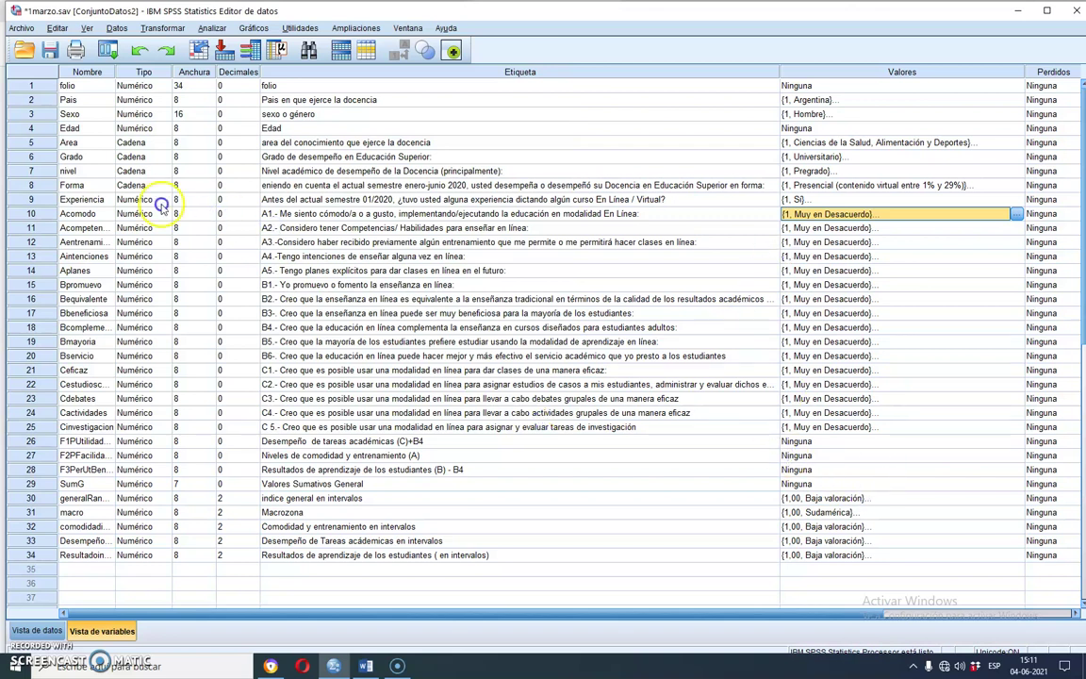
Look at the A1 and A2 questions and check the extreme value labels, 1 and 5, of Acomodo
{"action": "left_click", "coordinate": [31, 214]}
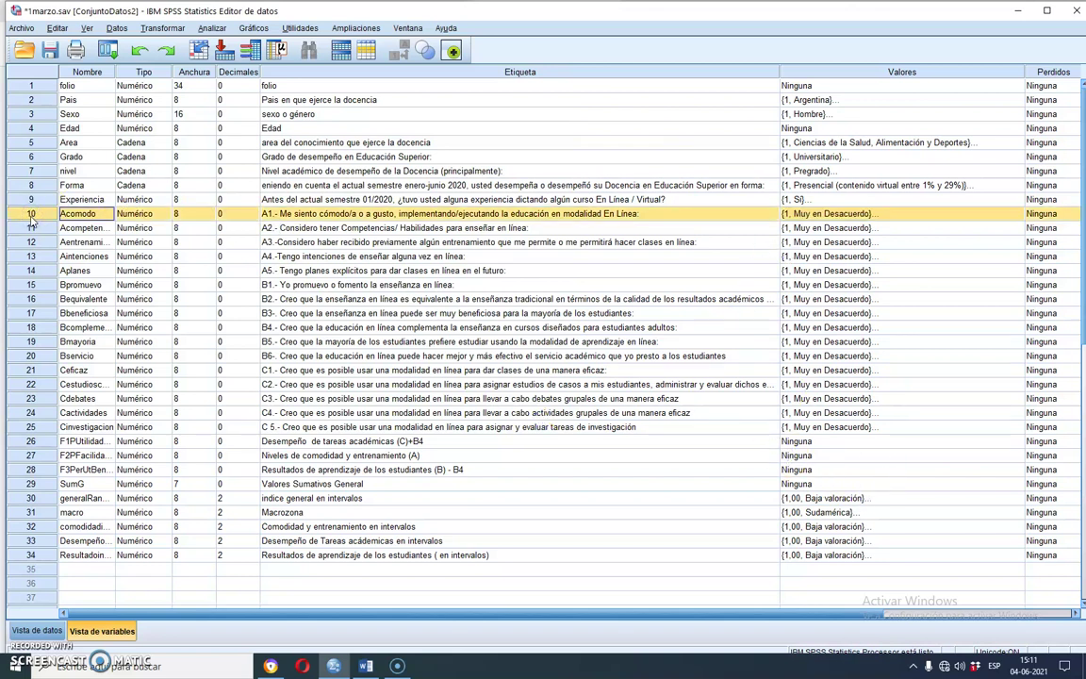
{"action": "left_click", "coordinate": [366, 228]}
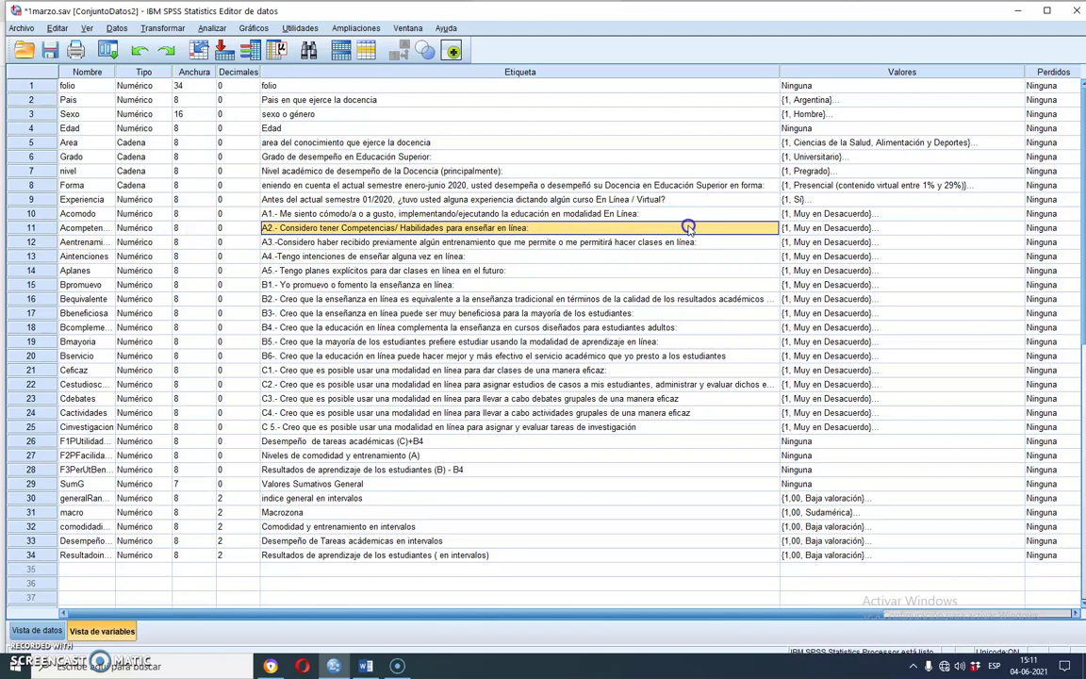
{"action": "left_click", "coordinate": [830, 214]}
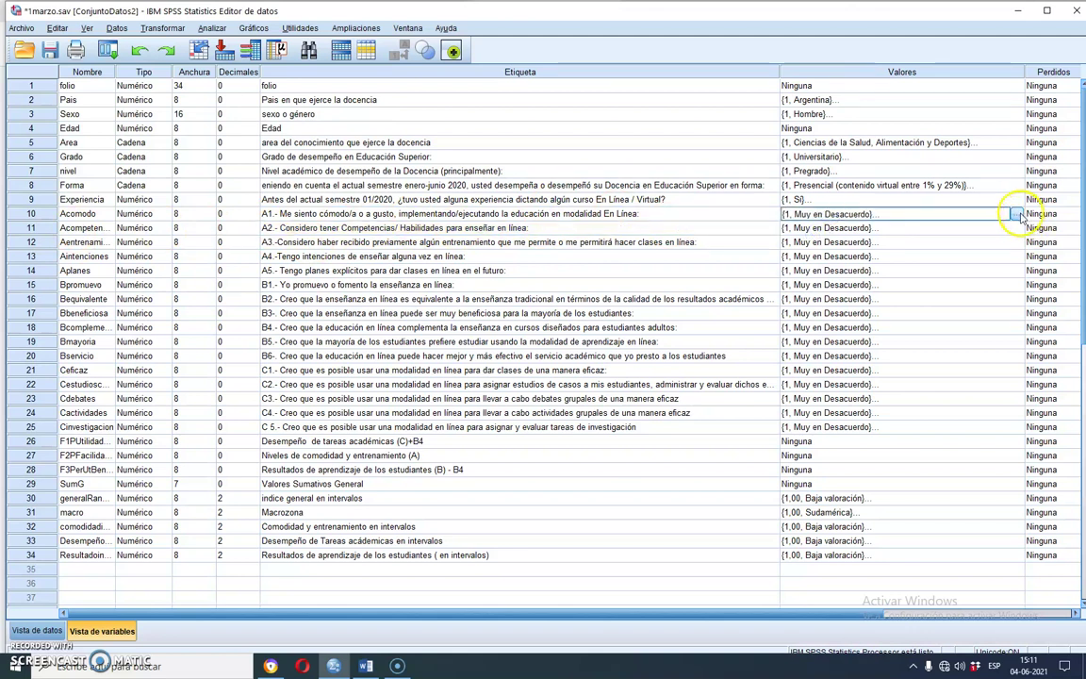
{"action": "left_click", "coordinate": [1017, 214]}
{"action": "left_click", "coordinate": [496, 321]}
{"action": "left_click", "coordinate": [510, 367]}
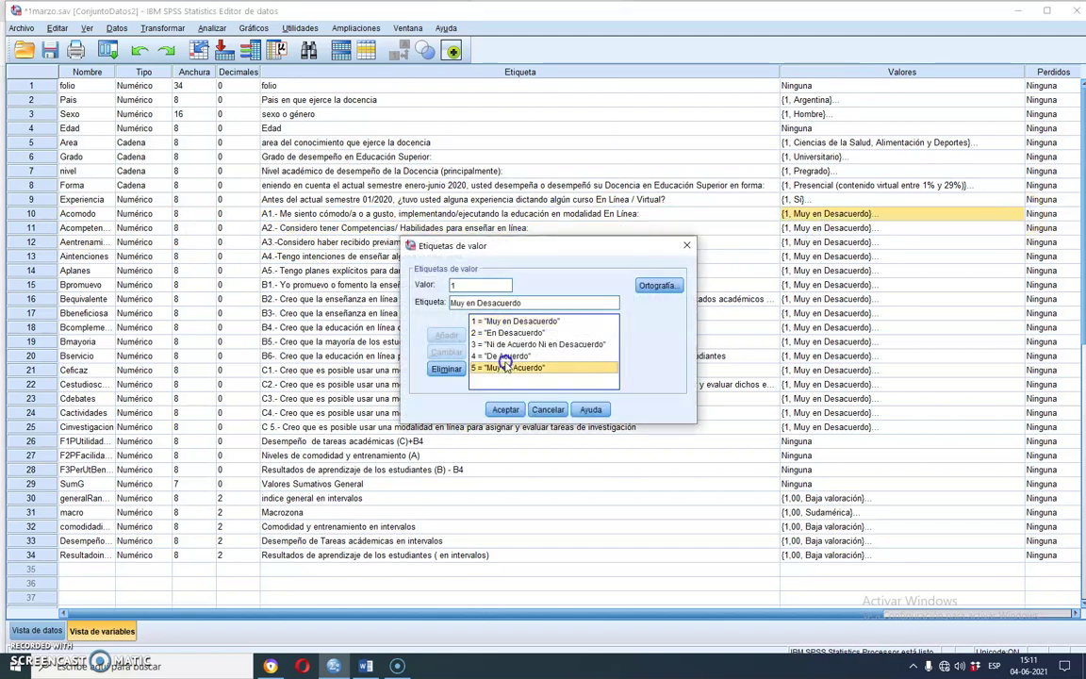
{"action": "left_click", "coordinate": [506, 409]}
Check the value labels of question A2 in row 11, up to code 5
{"action": "left_click", "coordinate": [792, 228]}
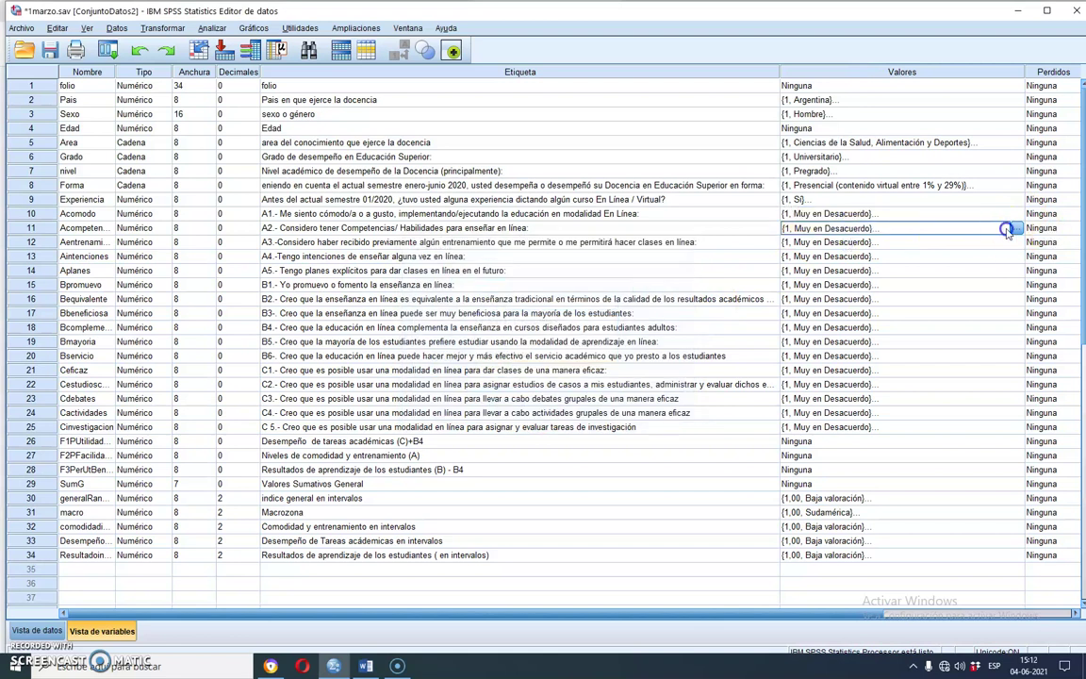
{"action": "left_click", "coordinate": [509, 332]}
{"action": "left_click", "coordinate": [509, 367]}
{"action": "left_click", "coordinate": [505, 409]}
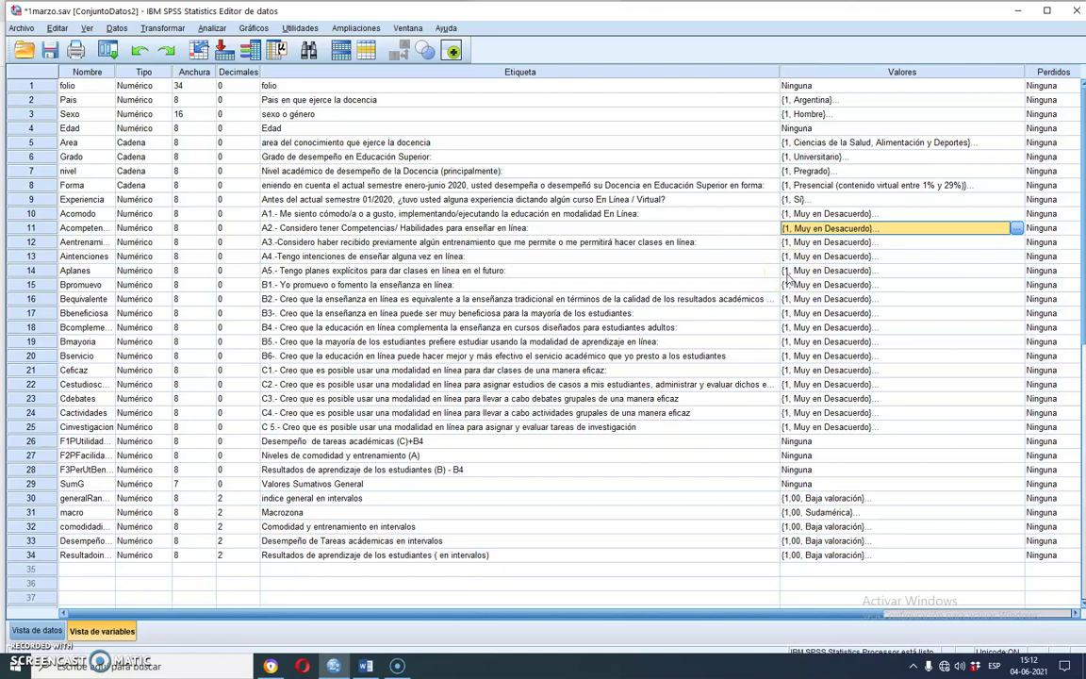
Compare the labels of values 1 and 5 for Acomodo
{"action": "left_click", "coordinate": [909, 213]}
{"action": "left_click", "coordinate": [1015, 214]}
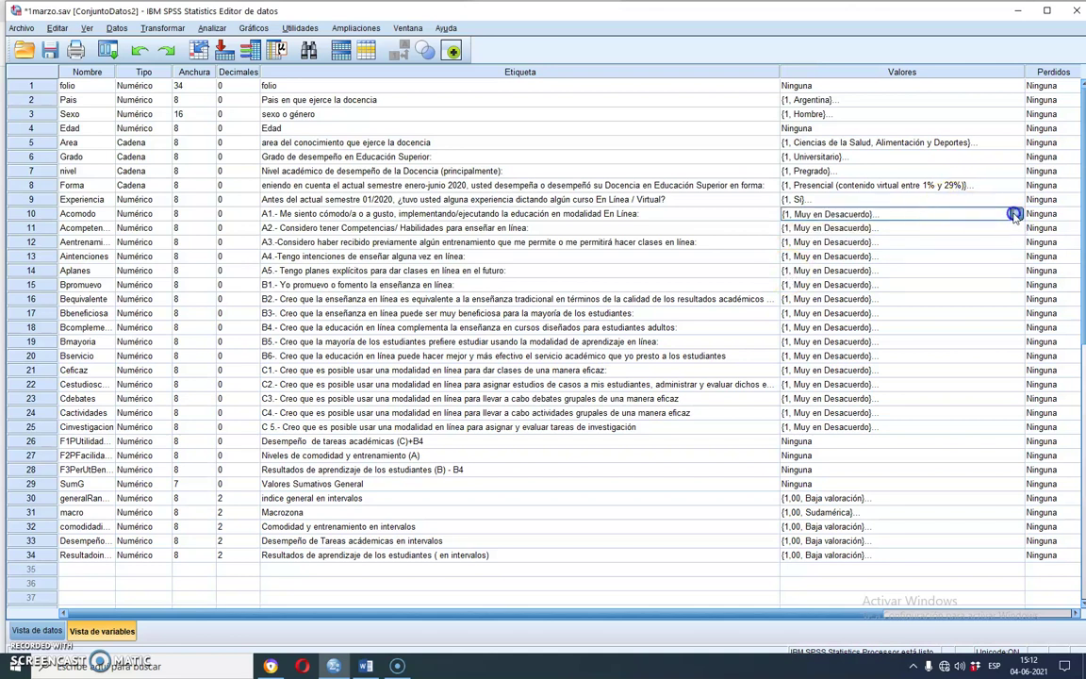
{"action": "left_click", "coordinate": [521, 320]}
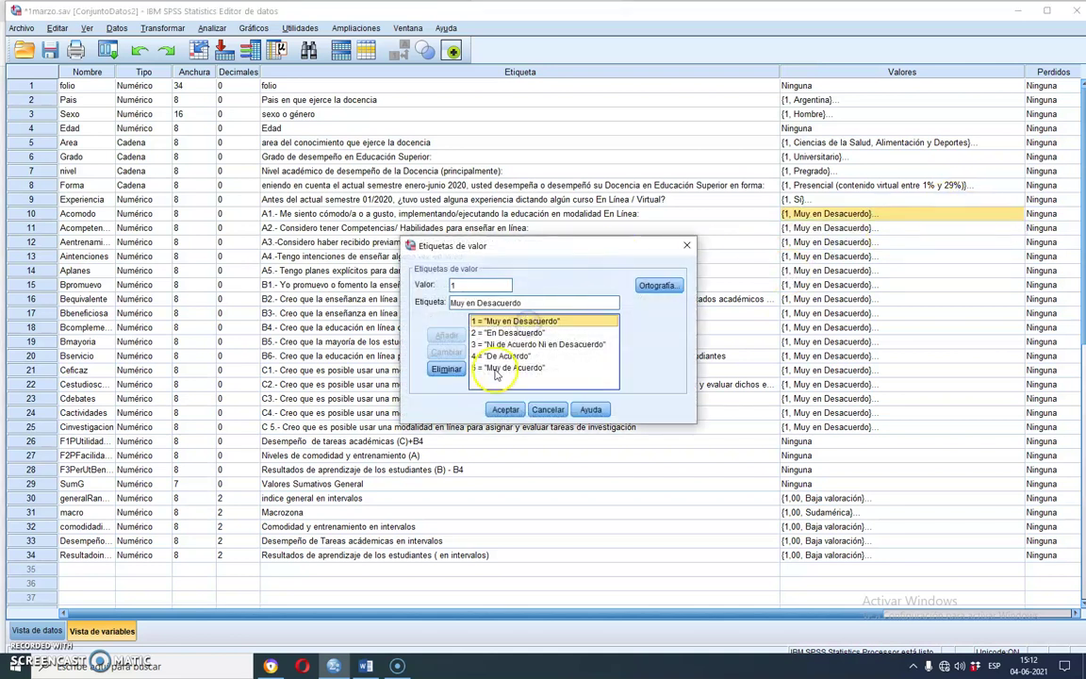
{"action": "left_click", "coordinate": [499, 368]}
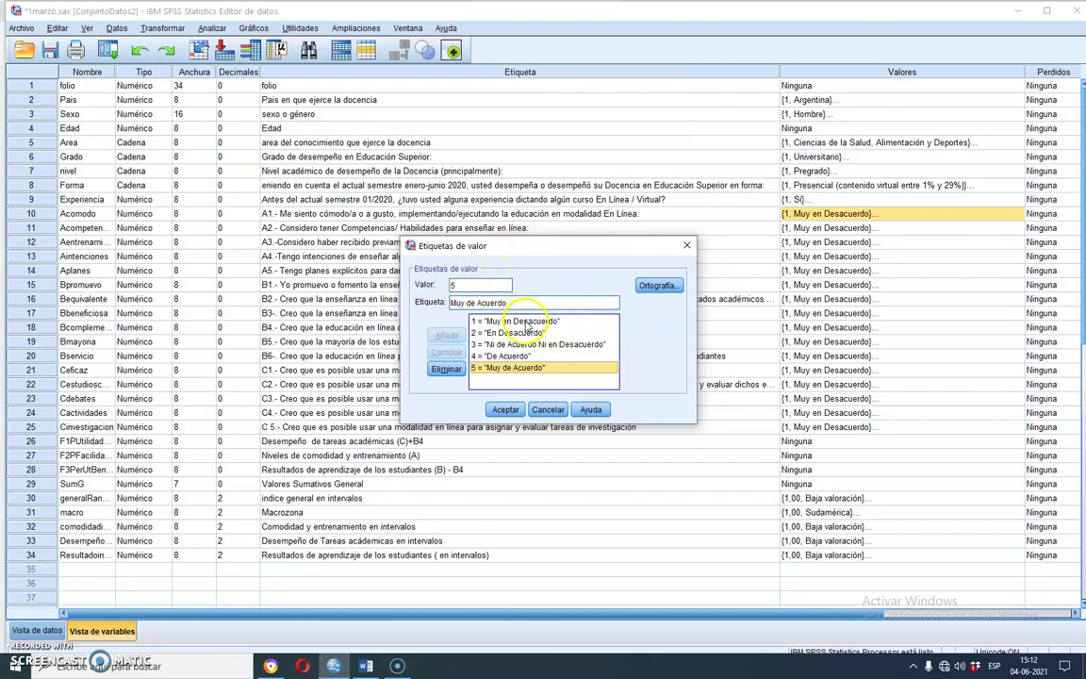
{"action": "left_click", "coordinate": [505, 324]}
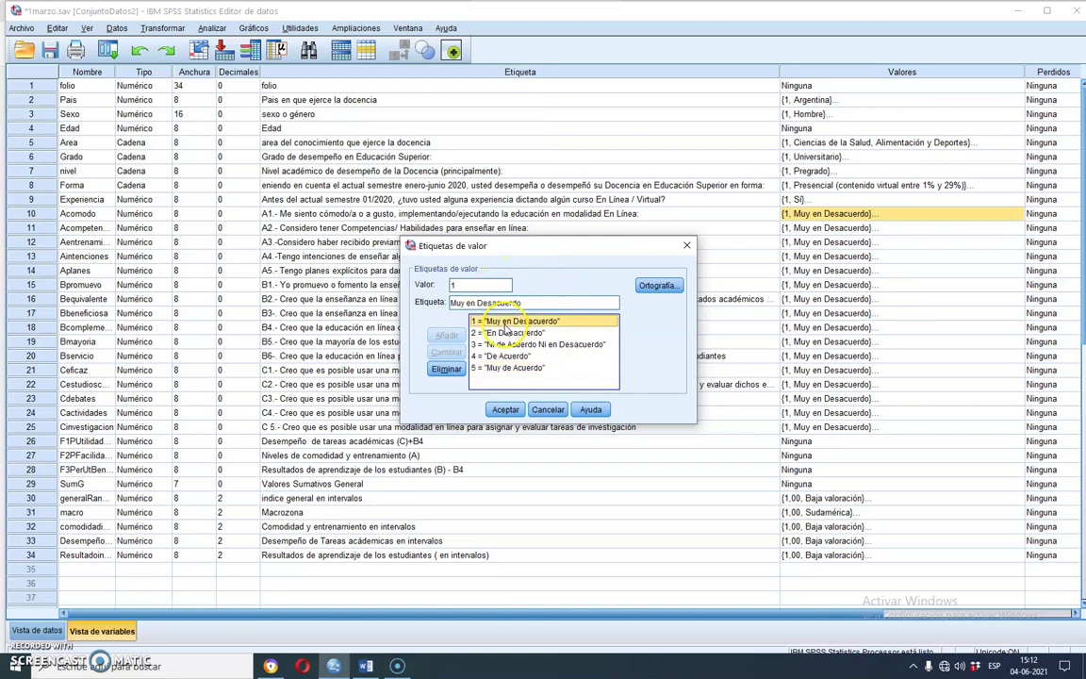
{"action": "left_click", "coordinate": [547, 410]}
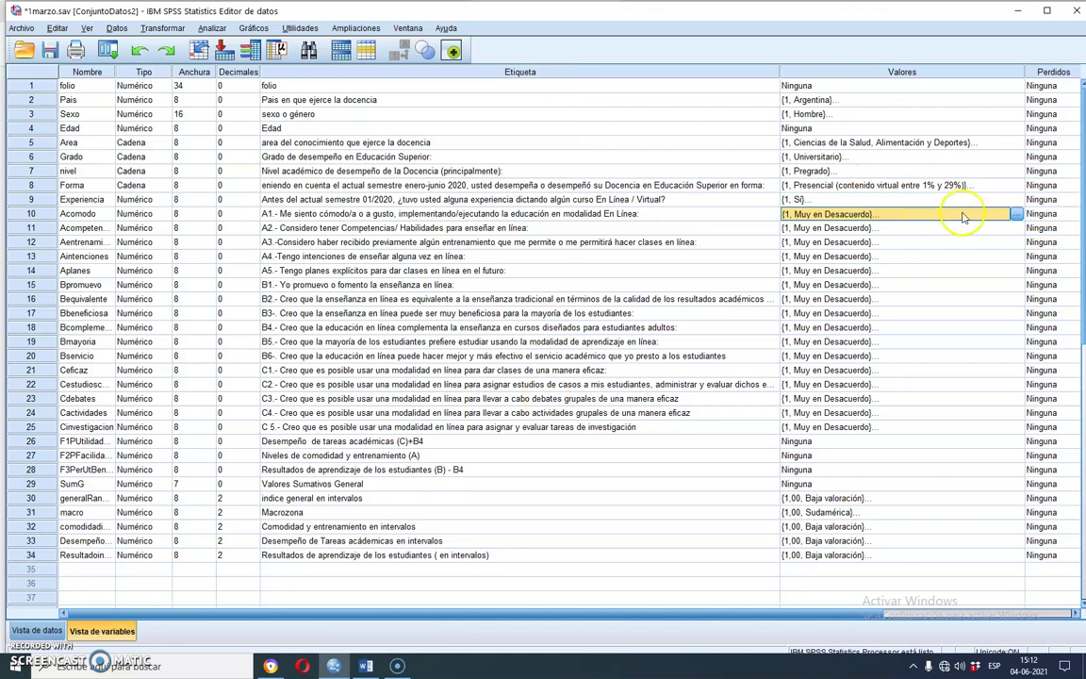
{"action": "left_click", "coordinate": [1016, 215]}
{"action": "left_click", "coordinate": [517, 321]}
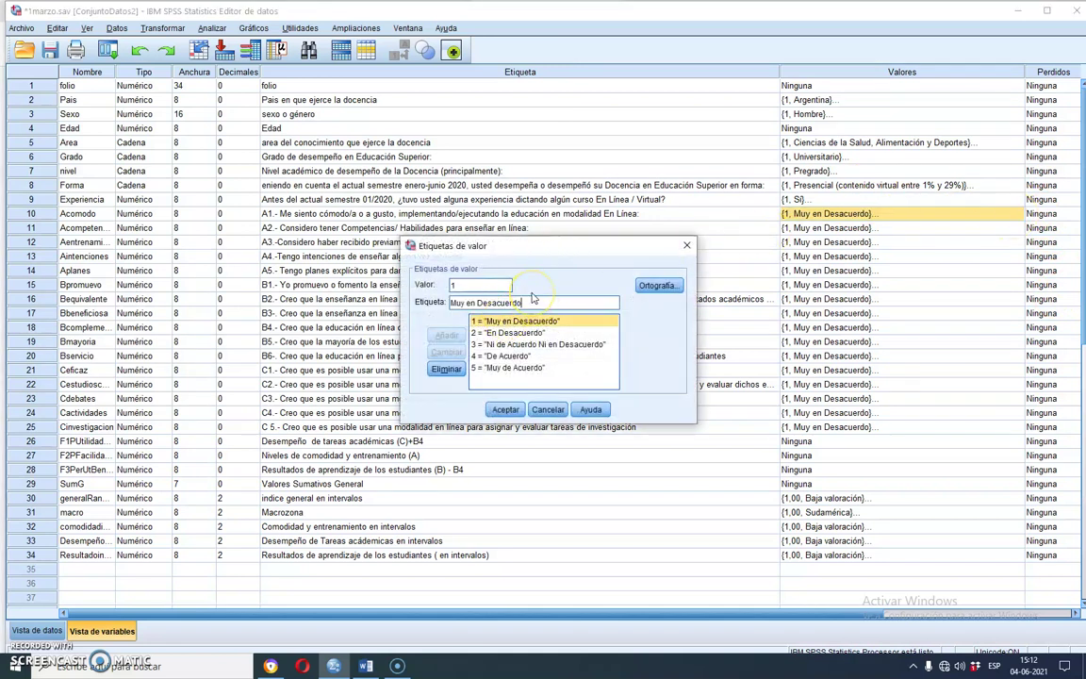
{"action": "type", "text": "-"}
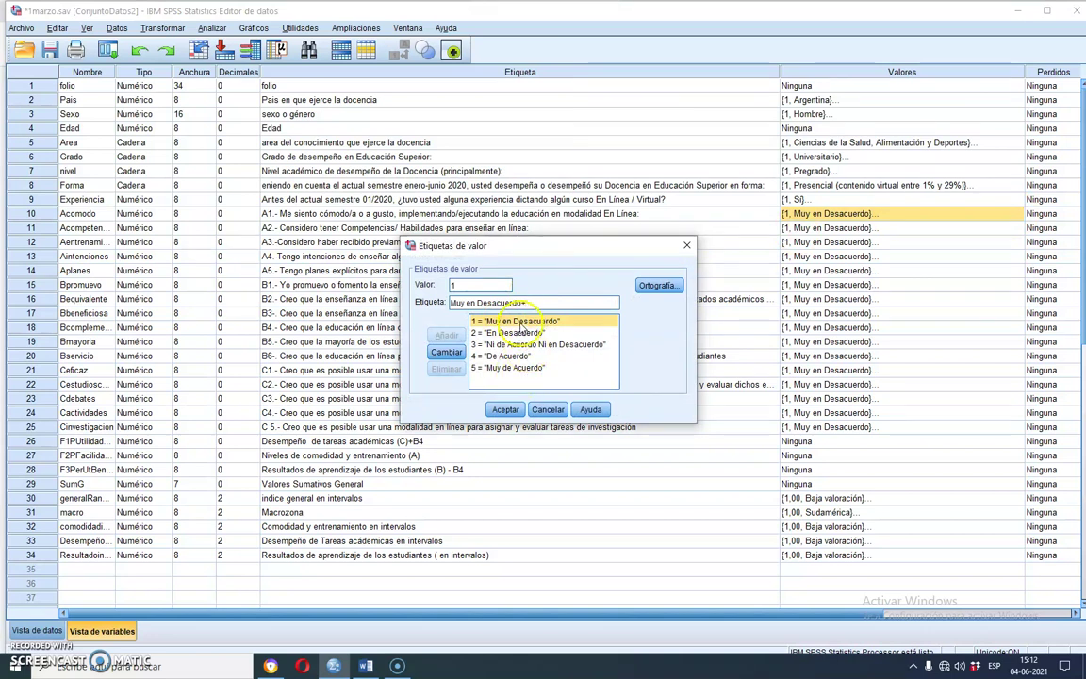
{"action": "left_click", "coordinate": [547, 411]}
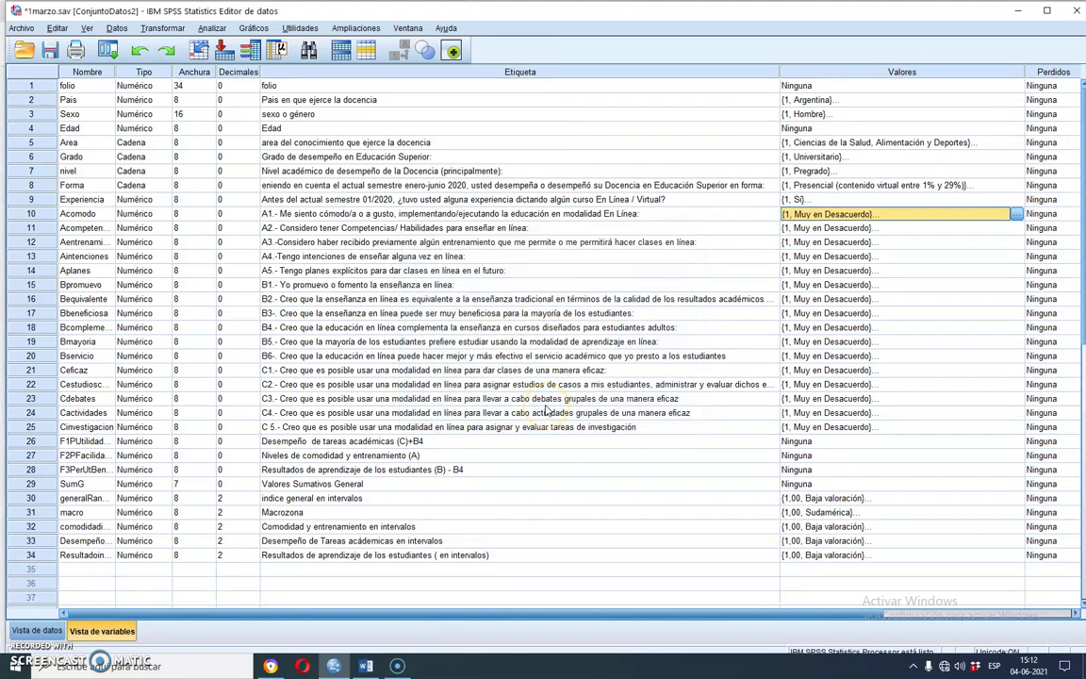
Check the label assigned to value 5 of Acomodo
{"action": "left_click", "coordinate": [1016, 214]}
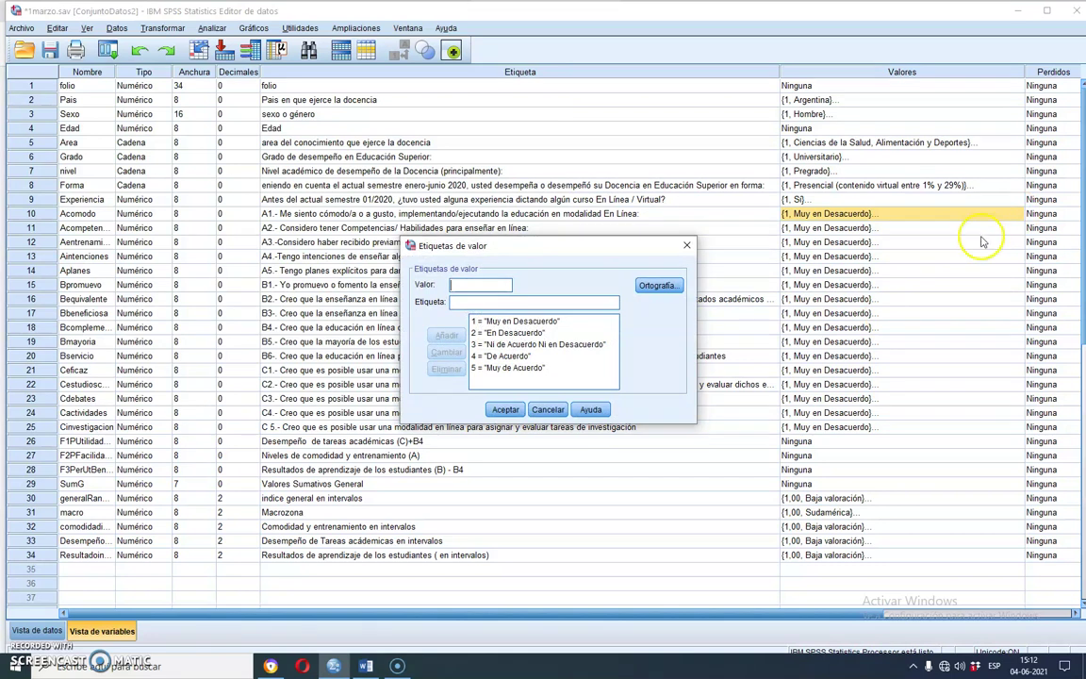
{"action": "left_click", "coordinate": [505, 368]}
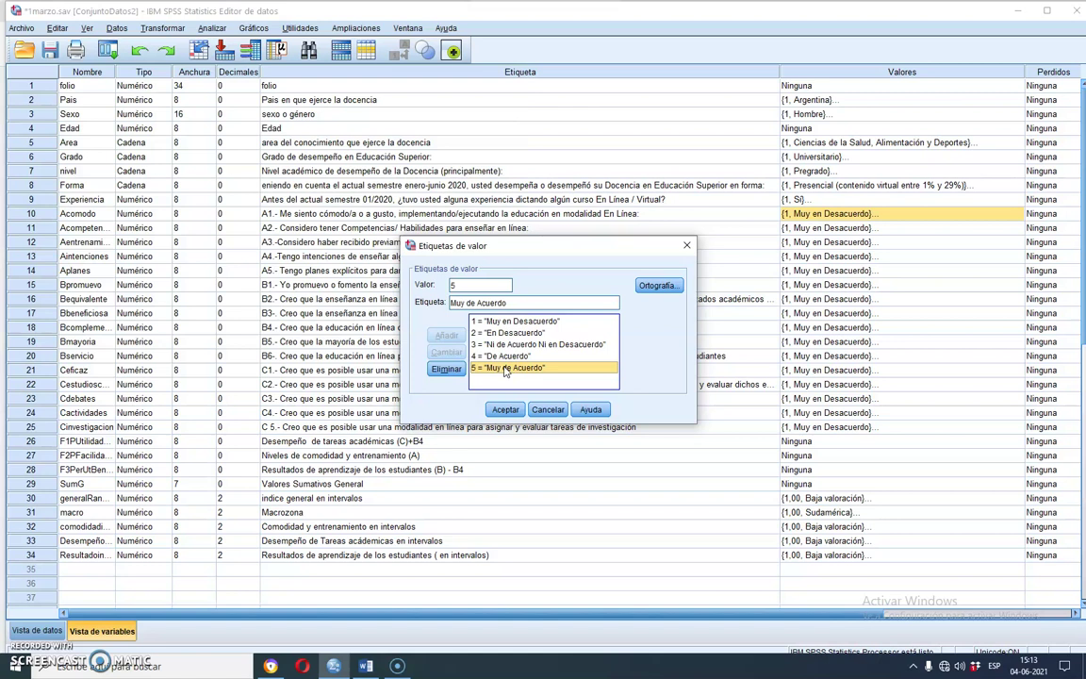
{"action": "left_click", "coordinate": [548, 410]}
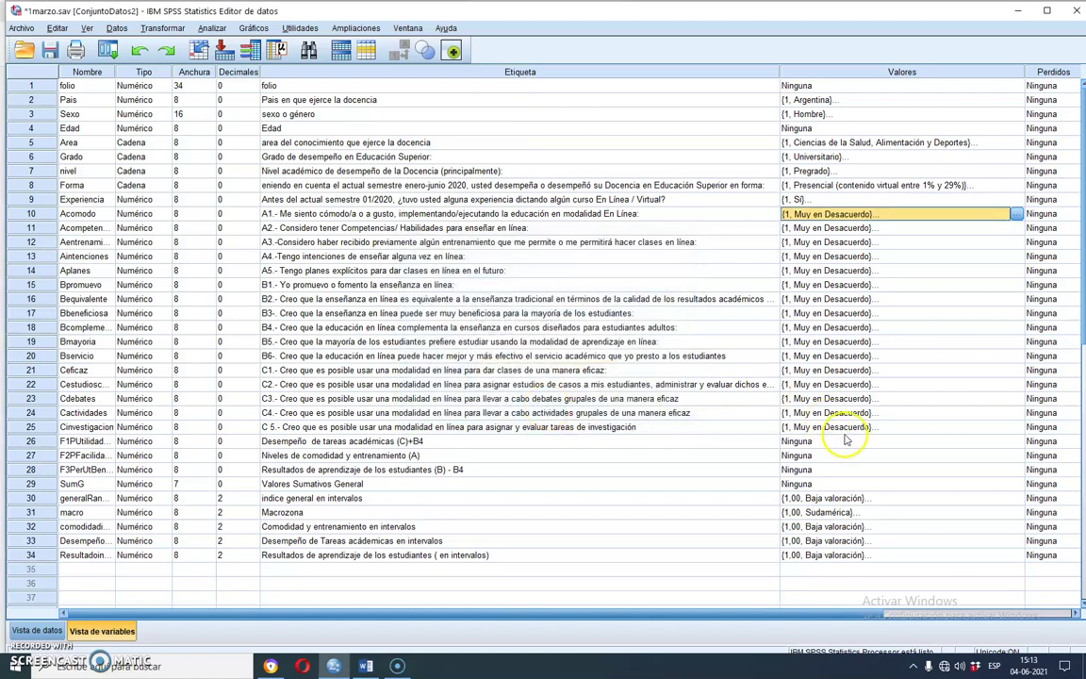
{"action": "left_click", "coordinate": [164, 29]}
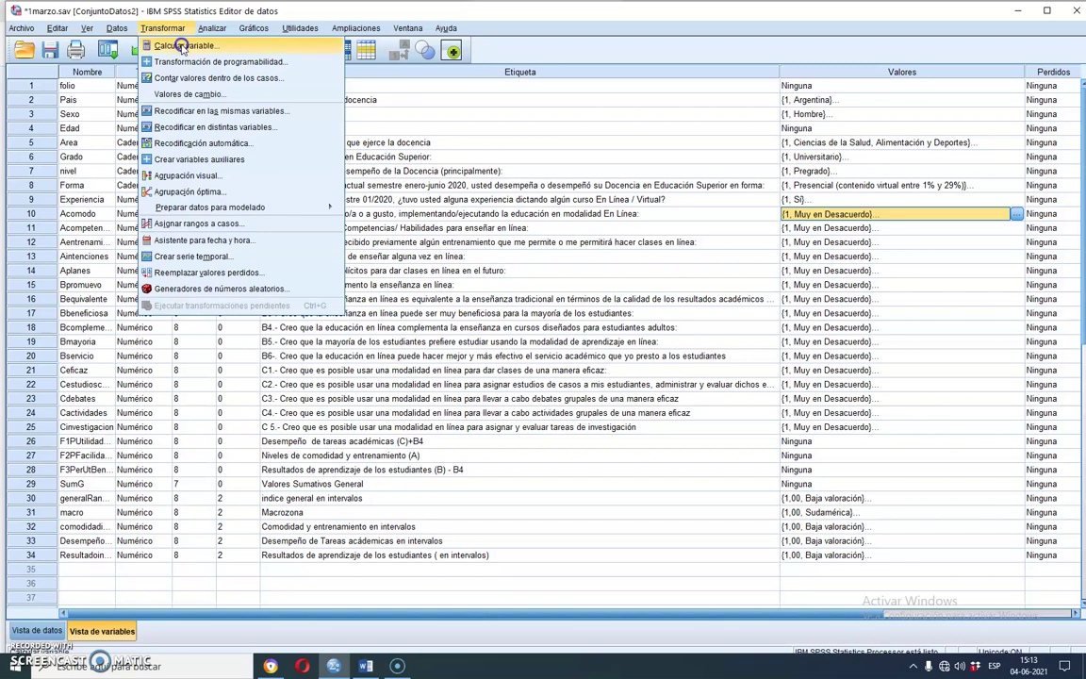
{"action": "left_click", "coordinate": [170, 42]}
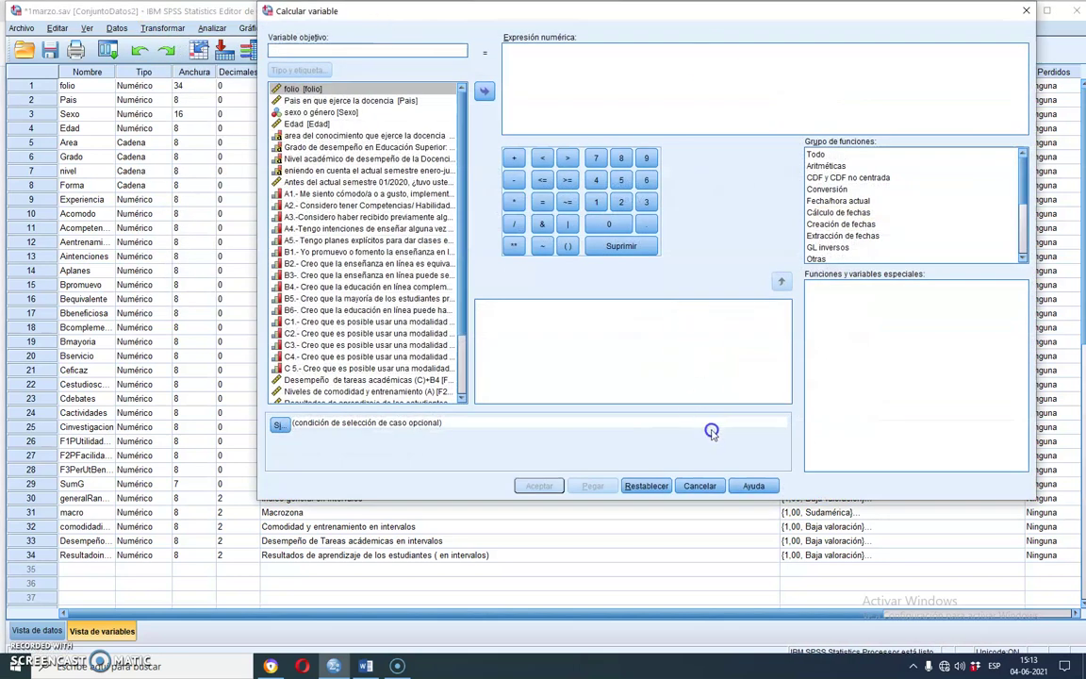
{"action": "left_click", "coordinate": [700, 485]}
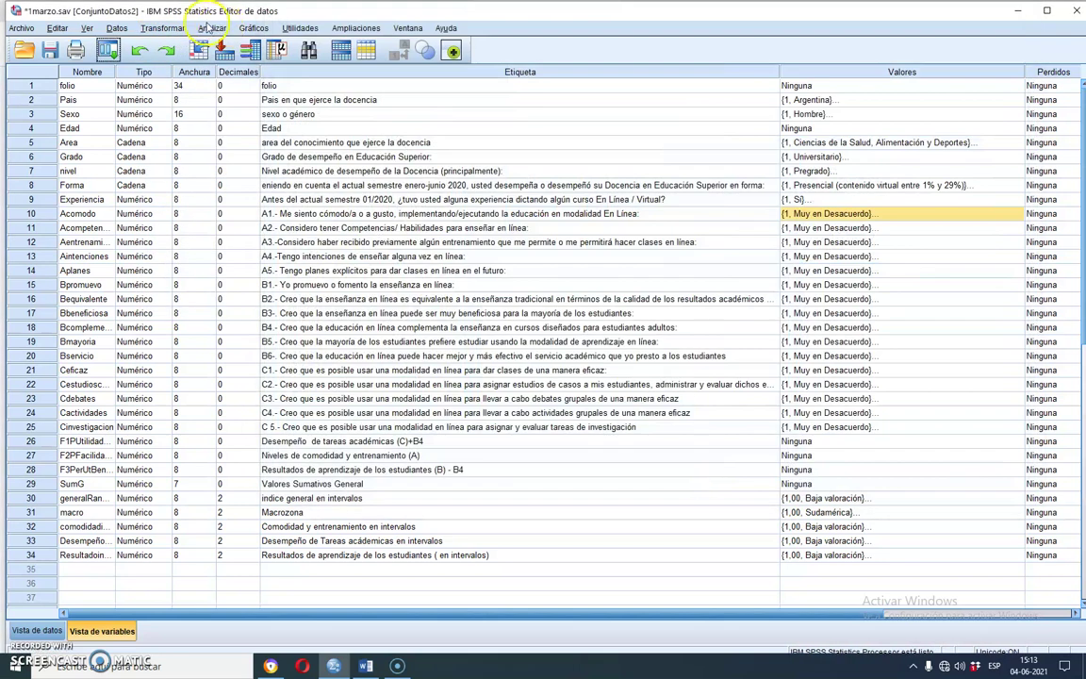
Start computing a new numeric variable named suma2v with the label "índice sumativo 2 preguntas"
{"action": "left_click", "coordinate": [176, 33]}
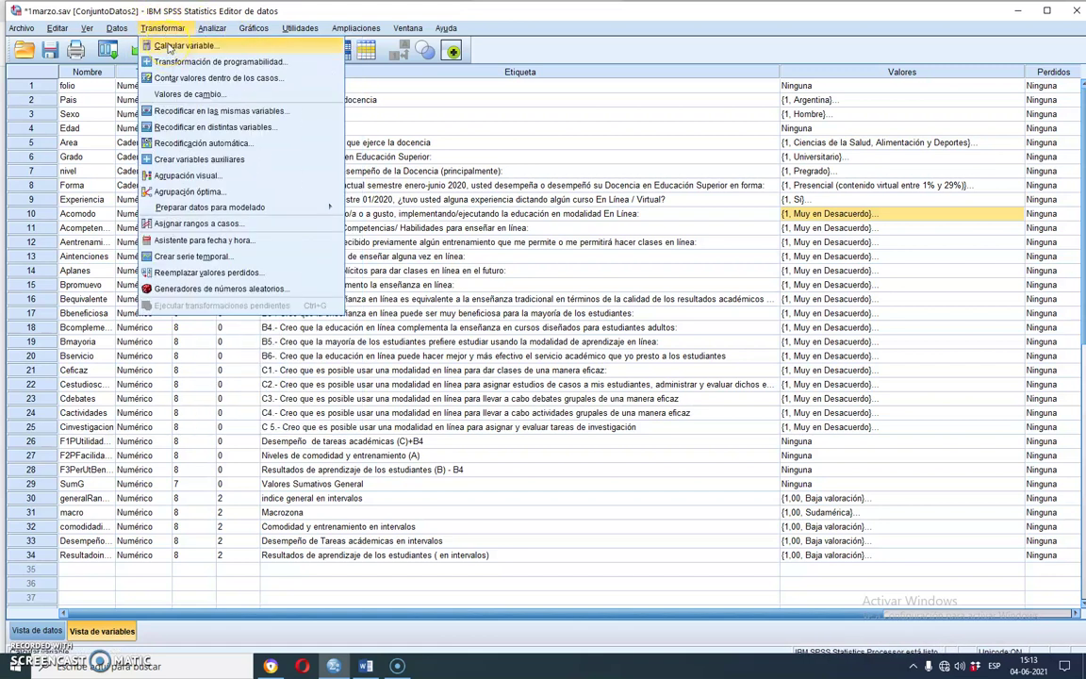
{"action": "left_click", "coordinate": [169, 47]}
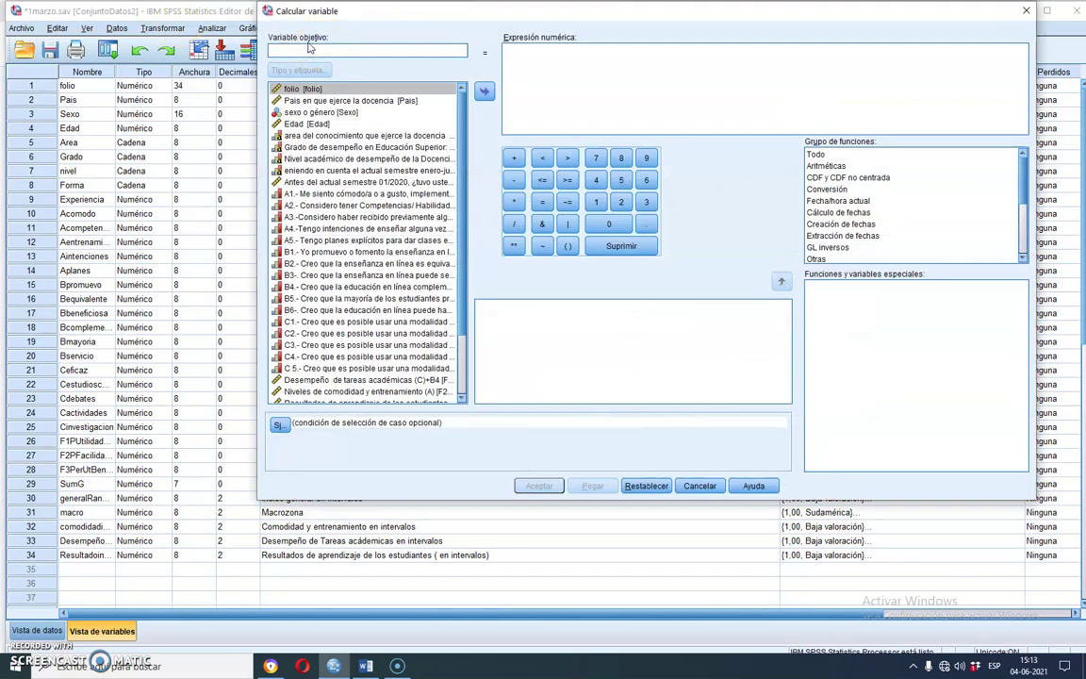
{"action": "type", "text": "suma2v"}
{"action": "left_click", "coordinate": [284, 72]}
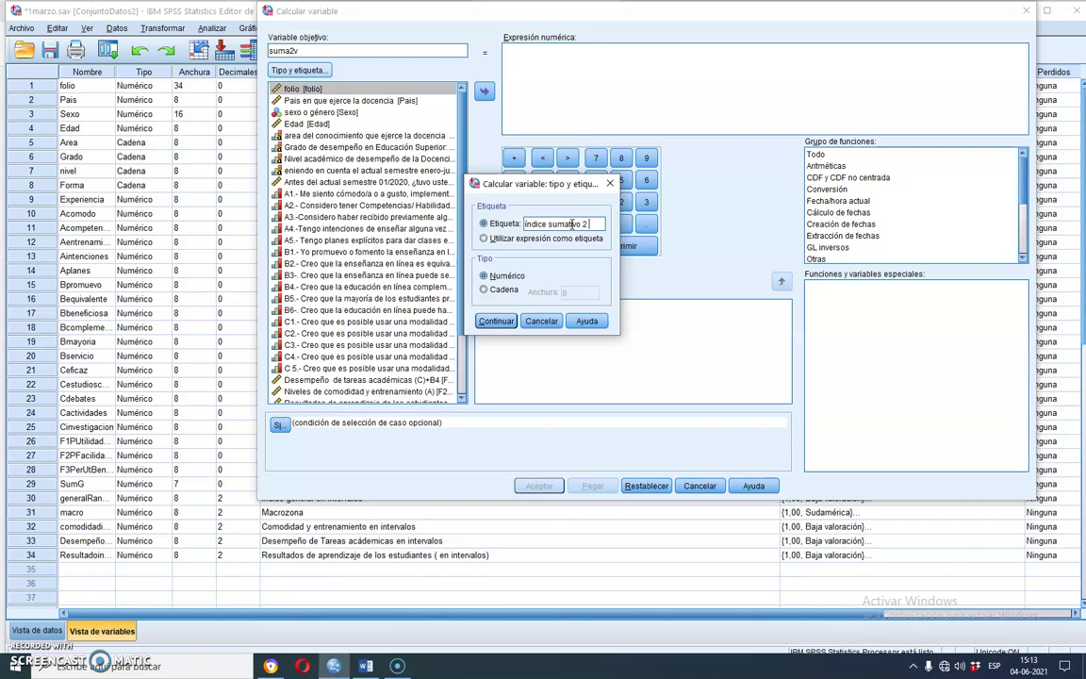
{"action": "type", "text": "guntas"}
{"action": "left_click", "coordinate": [500, 321]}
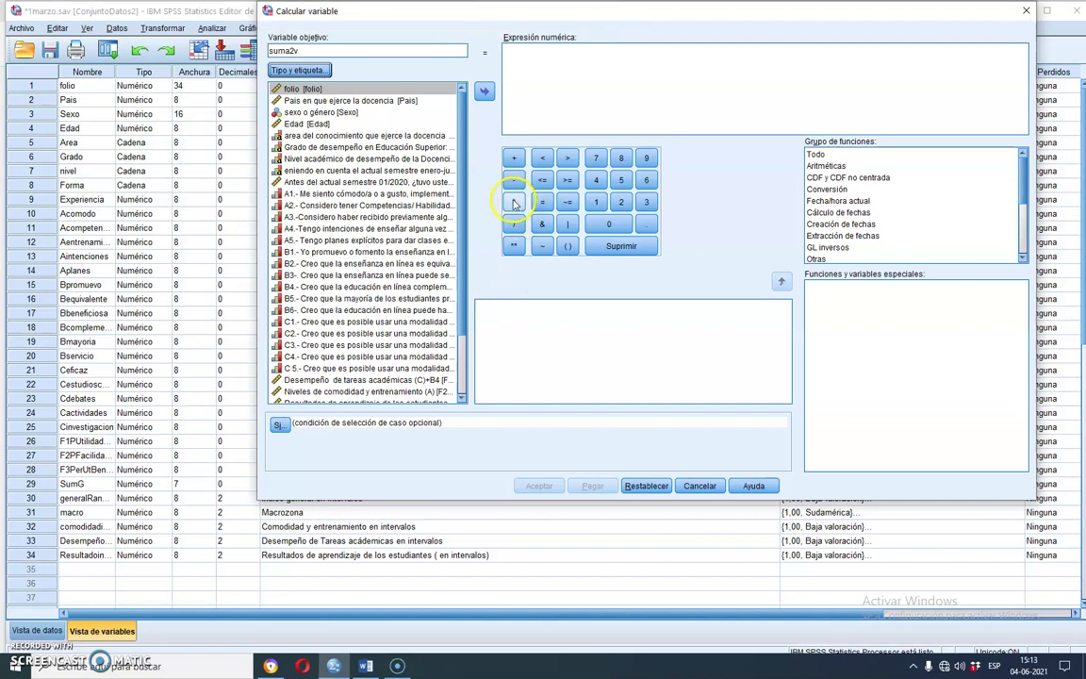
Try to build the numeric expression starting with Acomodo+ and discard the suma2v computation
{"action": "left_click_drag", "start_coordinate": [278, 194], "coordinate": [555, 85]}
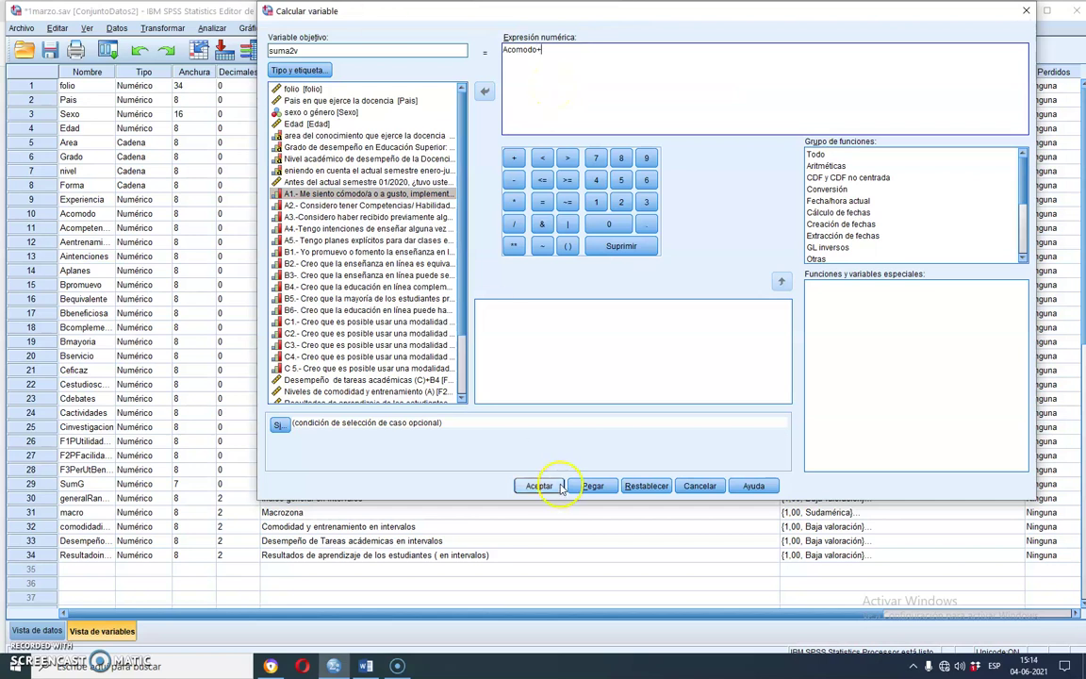
{"action": "left_click", "coordinate": [699, 486]}
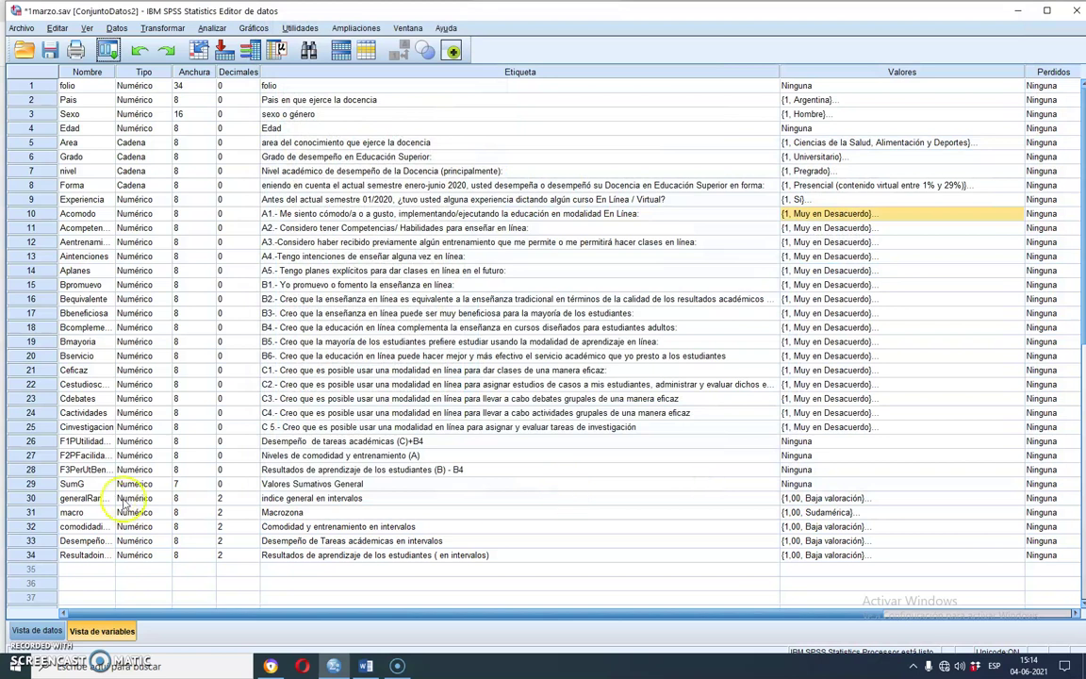
Change the measurement level of questions A1 (Acomodo) and A2 (row 11) to Escala
{"action": "left_click", "coordinate": [134, 214]}
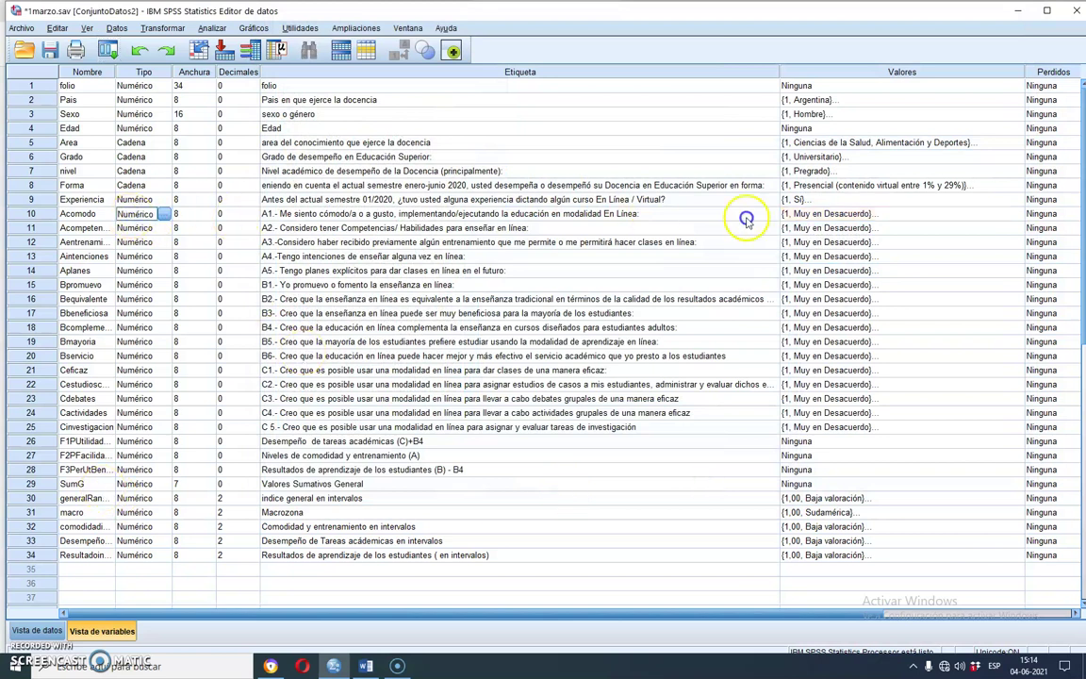
{"action": "left_click_drag", "start_coordinate": [645, 611], "coordinate": [903, 612]}
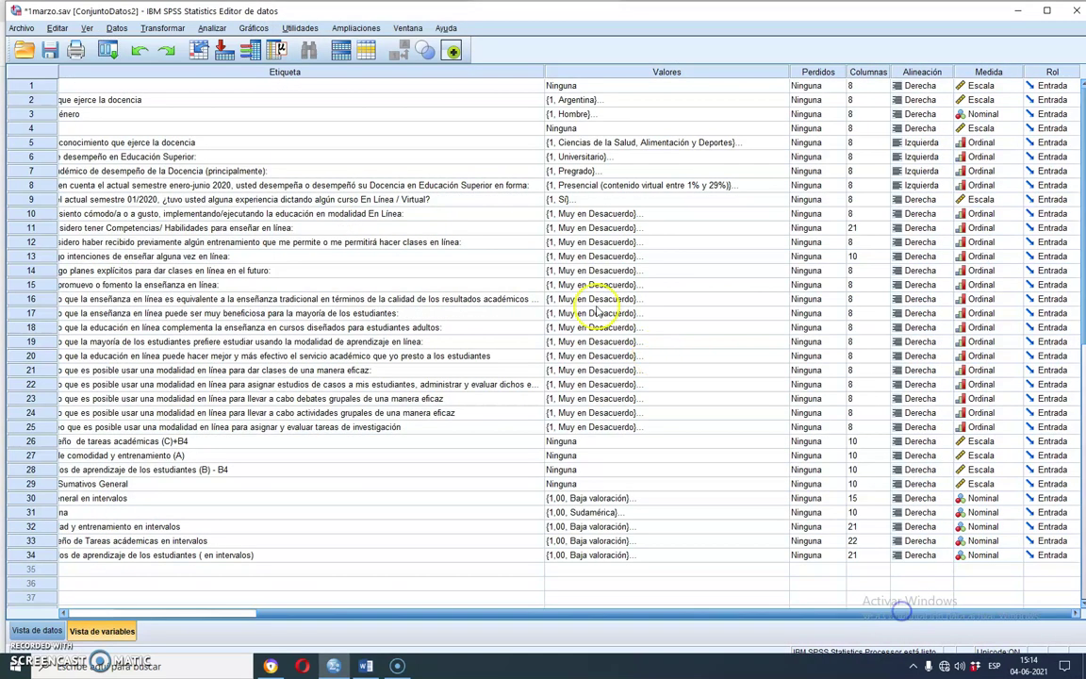
{"action": "left_click", "coordinate": [617, 213]}
{"action": "left_click", "coordinate": [976, 215]}
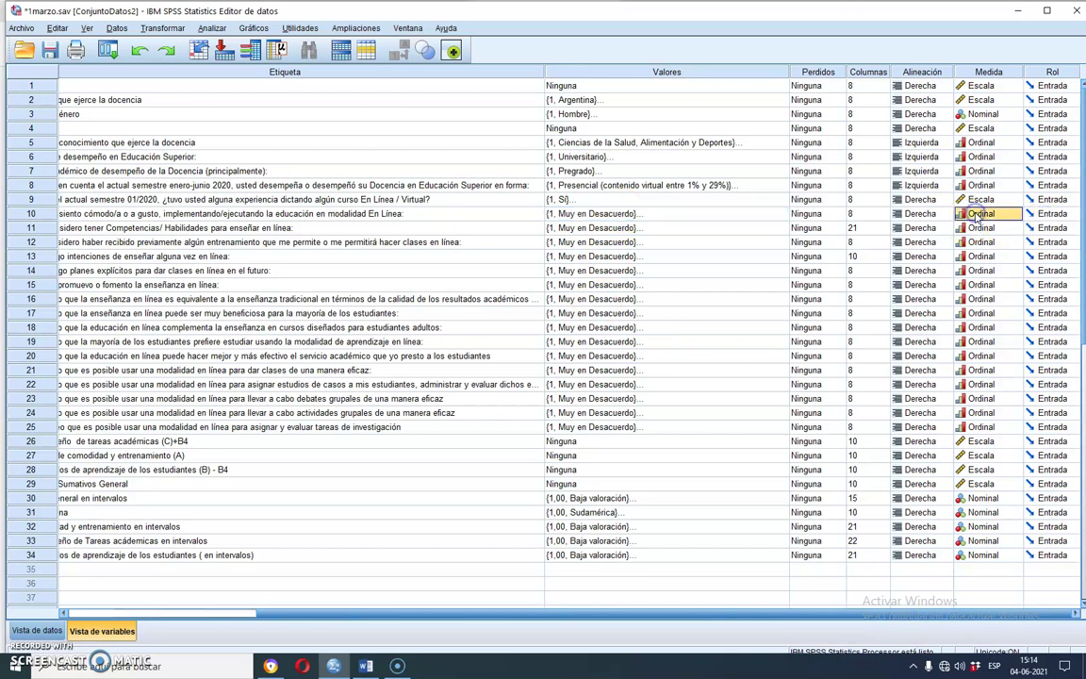
{"action": "left_click", "coordinate": [978, 217]}
{"action": "left_click", "coordinate": [982, 227]}
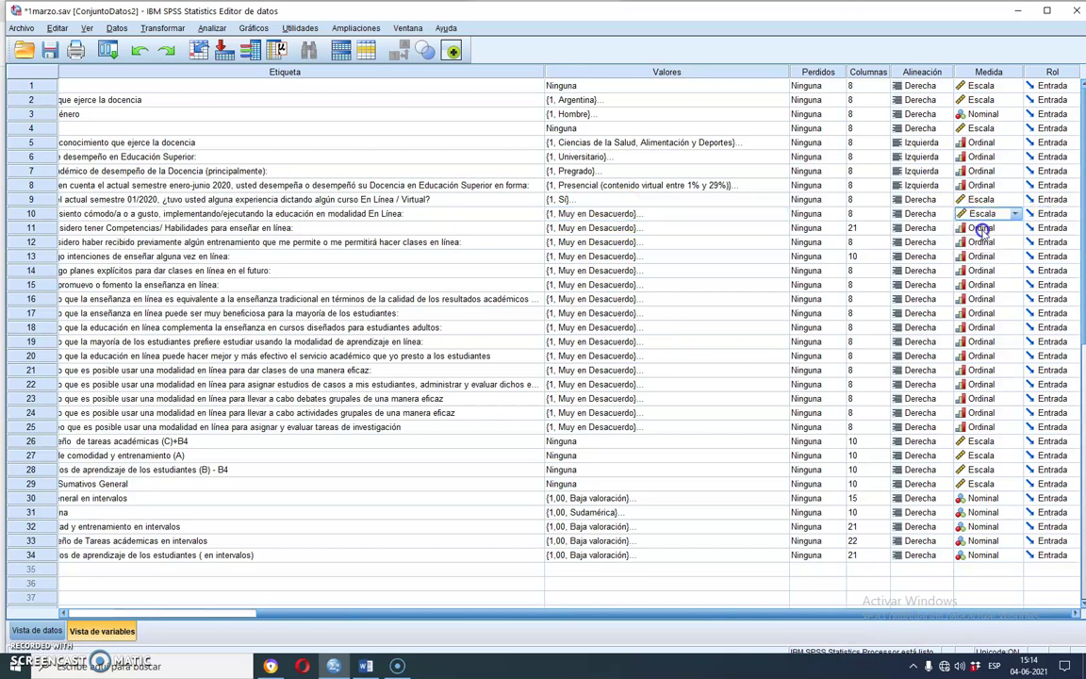
{"action": "left_click", "coordinate": [984, 228]}
{"action": "left_click", "coordinate": [986, 229]}
{"action": "left_click", "coordinate": [984, 242]}
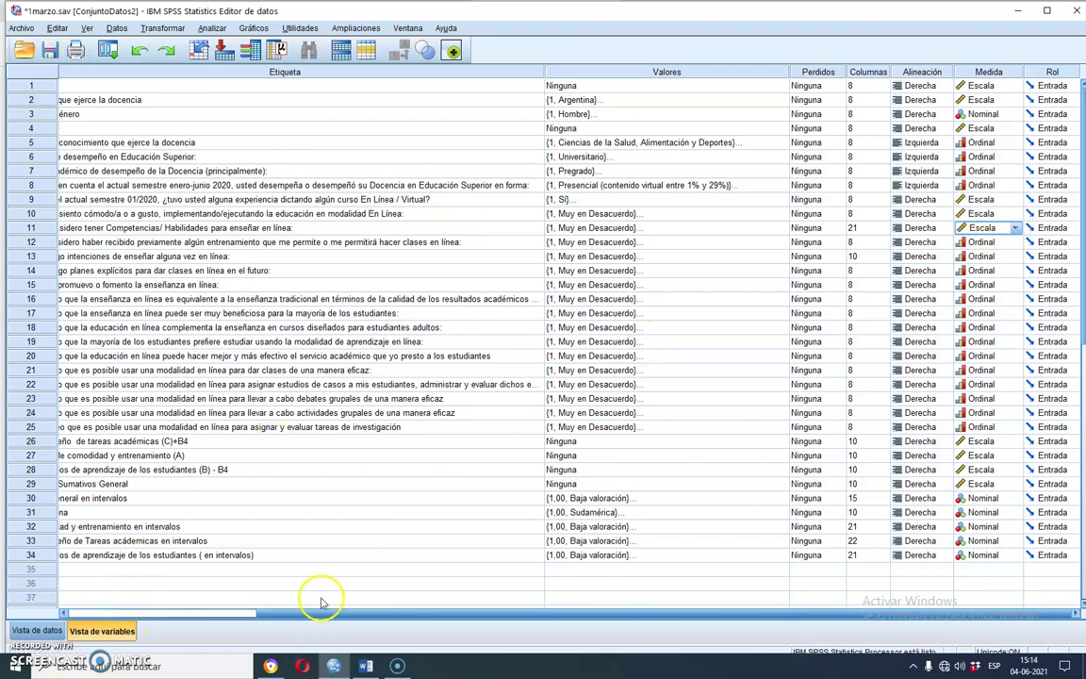
Start computing a new target variable named sumav2 with the label "suma 2 item"
{"action": "left_click_drag", "start_coordinate": [315, 612], "coordinate": [61, 613]}
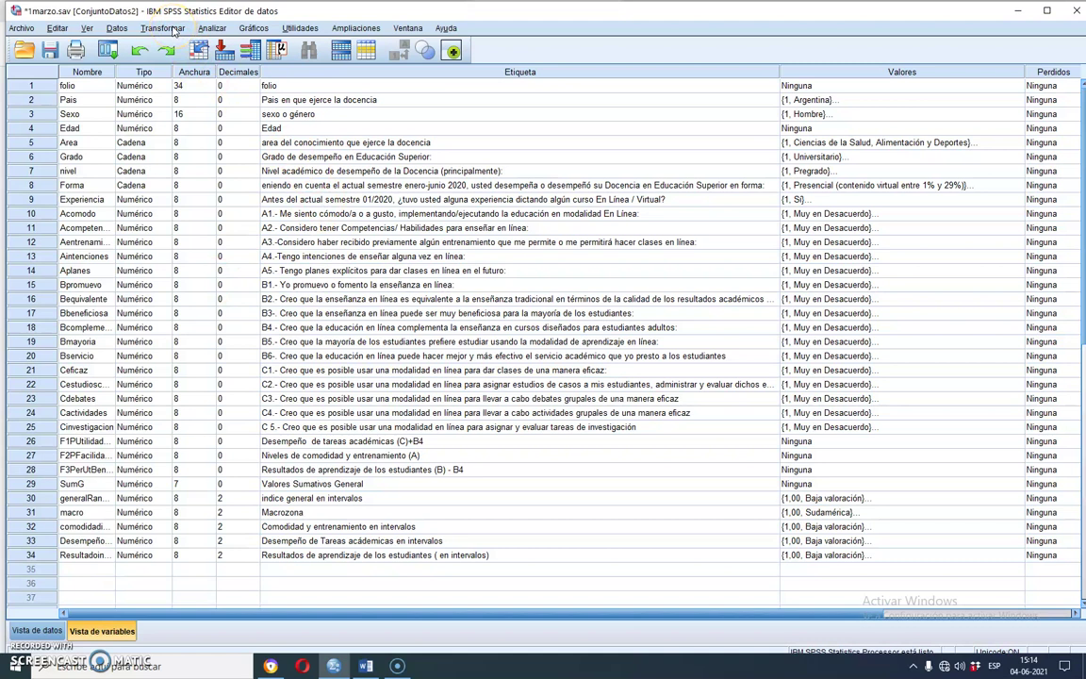
{"action": "left_click", "coordinate": [173, 32]}
{"action": "left_click", "coordinate": [185, 46]}
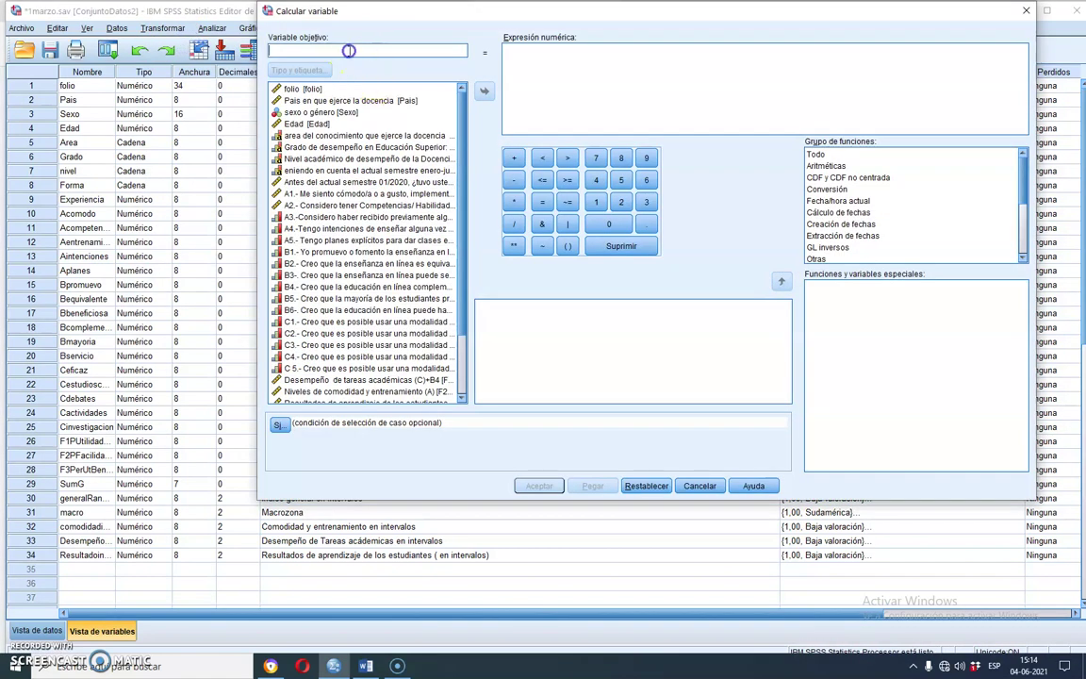
{"action": "type", "text": "sumav2"}
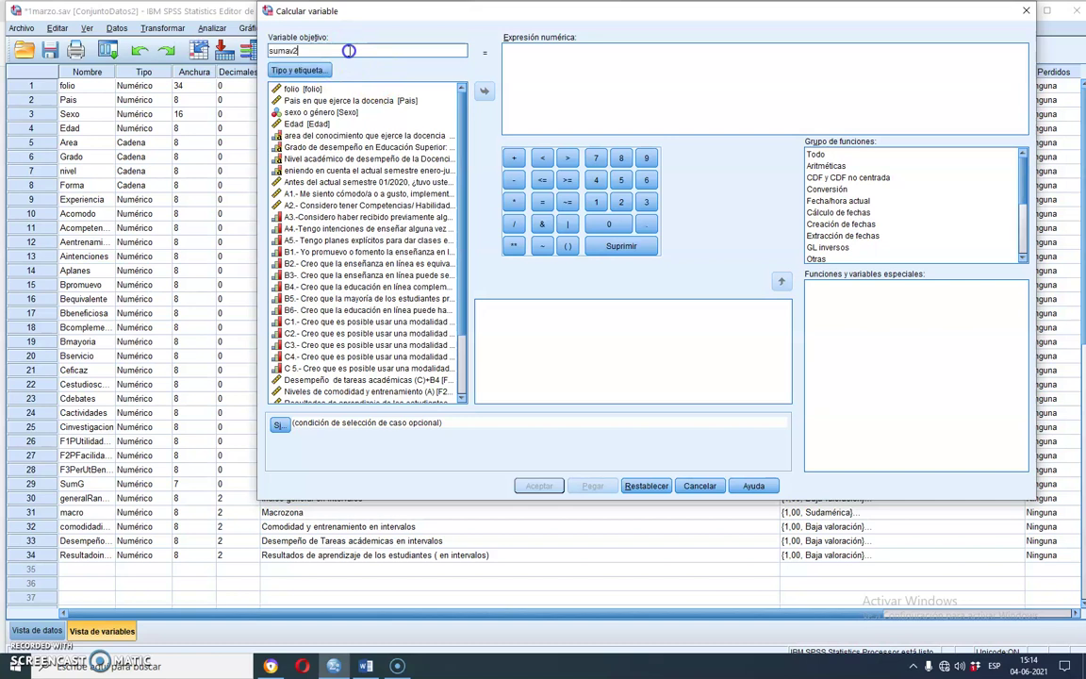
{"action": "left_click", "coordinate": [298, 70]}
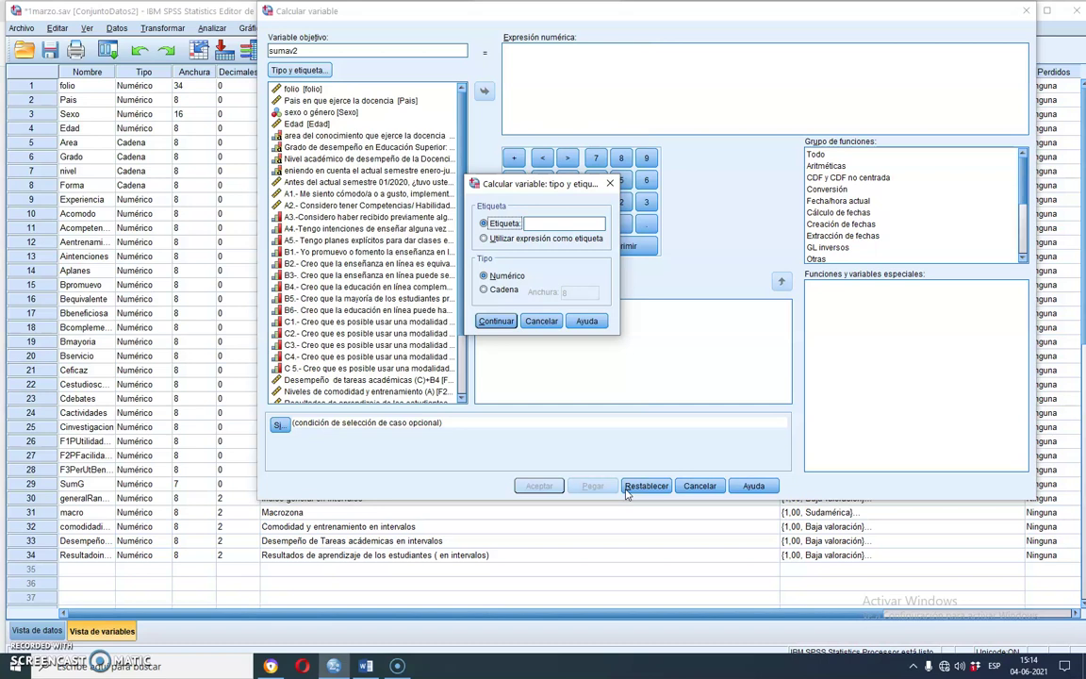
{"action": "left_click", "coordinate": [545, 224]}
{"action": "left_click", "coordinate": [494, 324]}
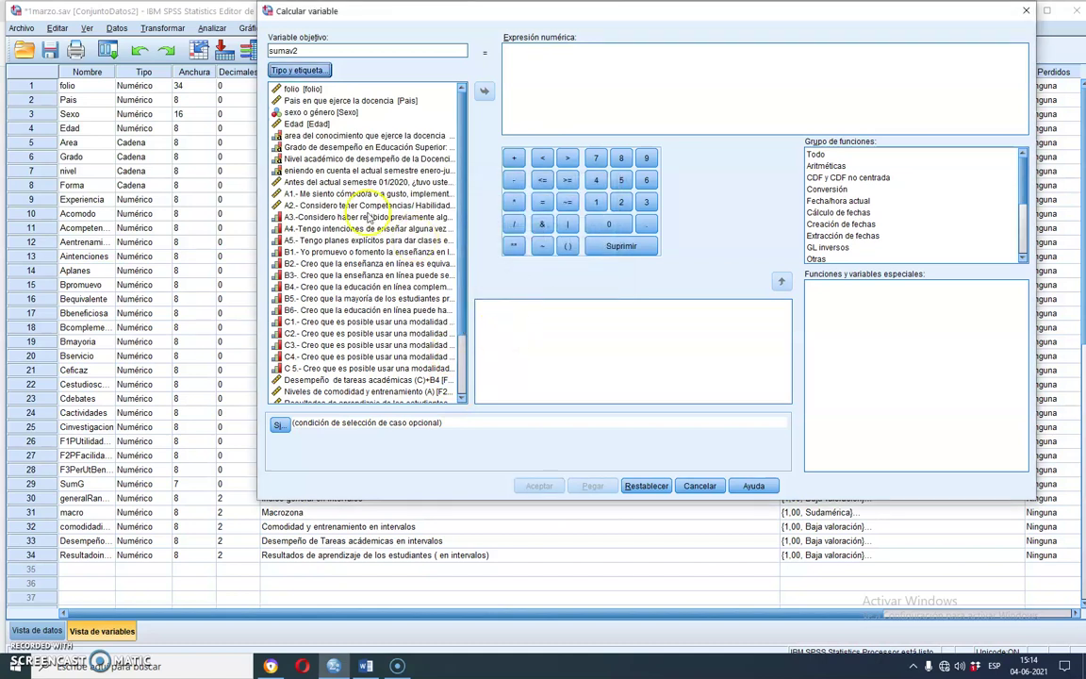
Define the numeric expression as Acomodo+Acompetencias and run the computation of sumav2
{"action": "left_click", "coordinate": [337, 194]}
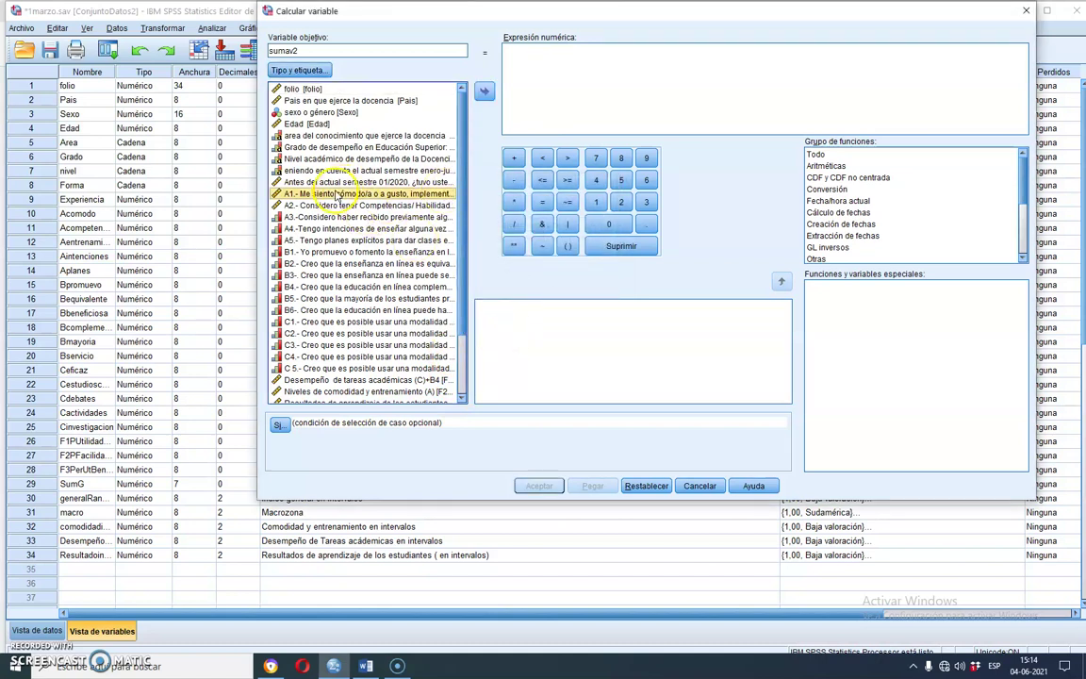
{"action": "left_click_drag", "start_coordinate": [337, 193], "coordinate": [576, 105]}
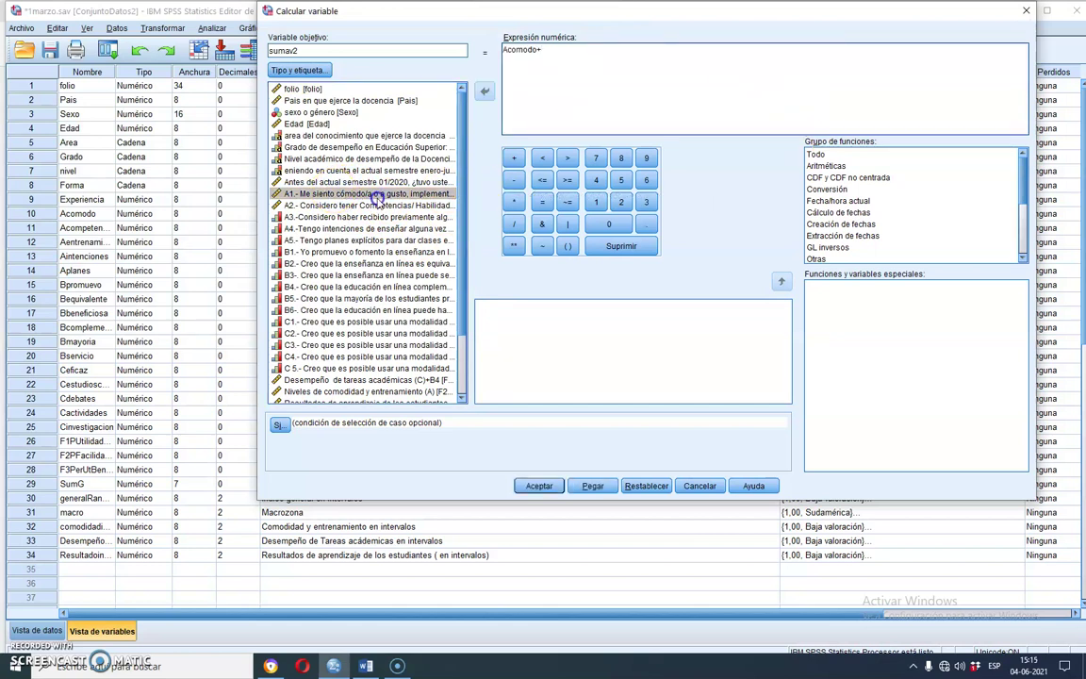
{"action": "left_click_drag", "start_coordinate": [332, 205], "coordinate": [596, 66]}
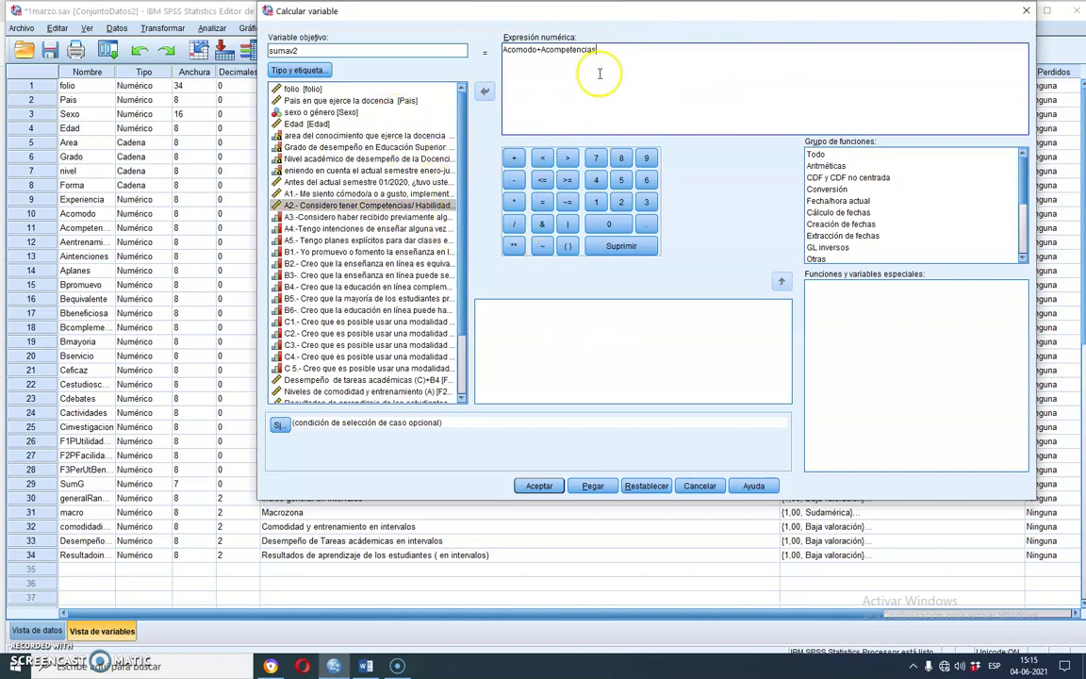
{"action": "left_click", "coordinate": [541, 486]}
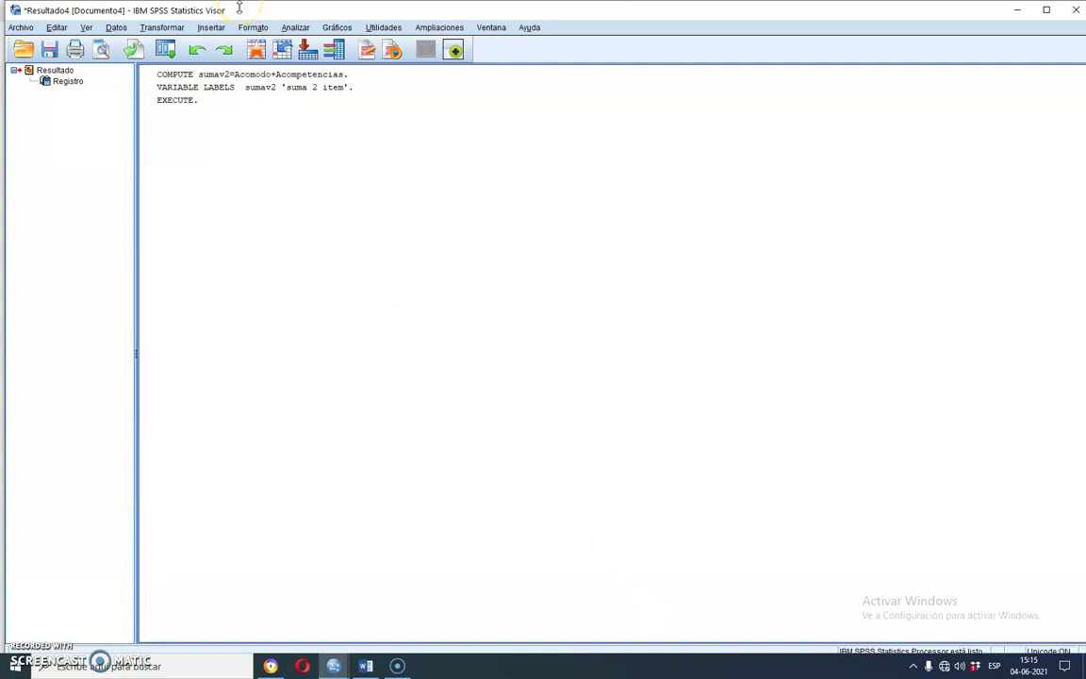
{"action": "left_click", "coordinate": [294, 27]}
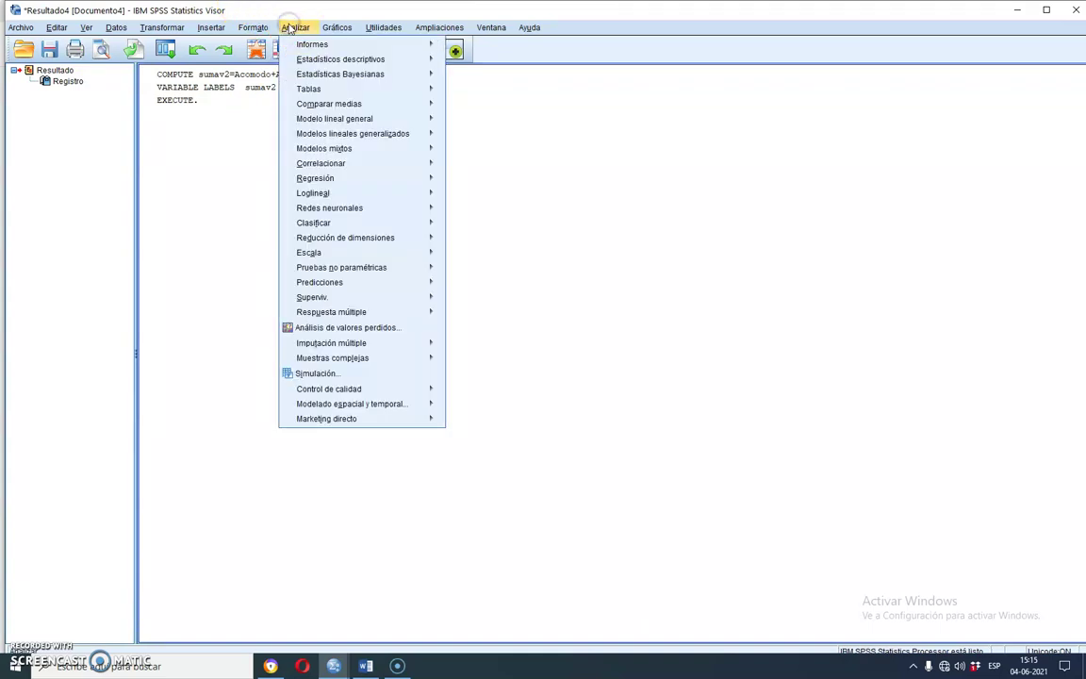
{"action": "mouse_move", "coordinate": [301, 63]}
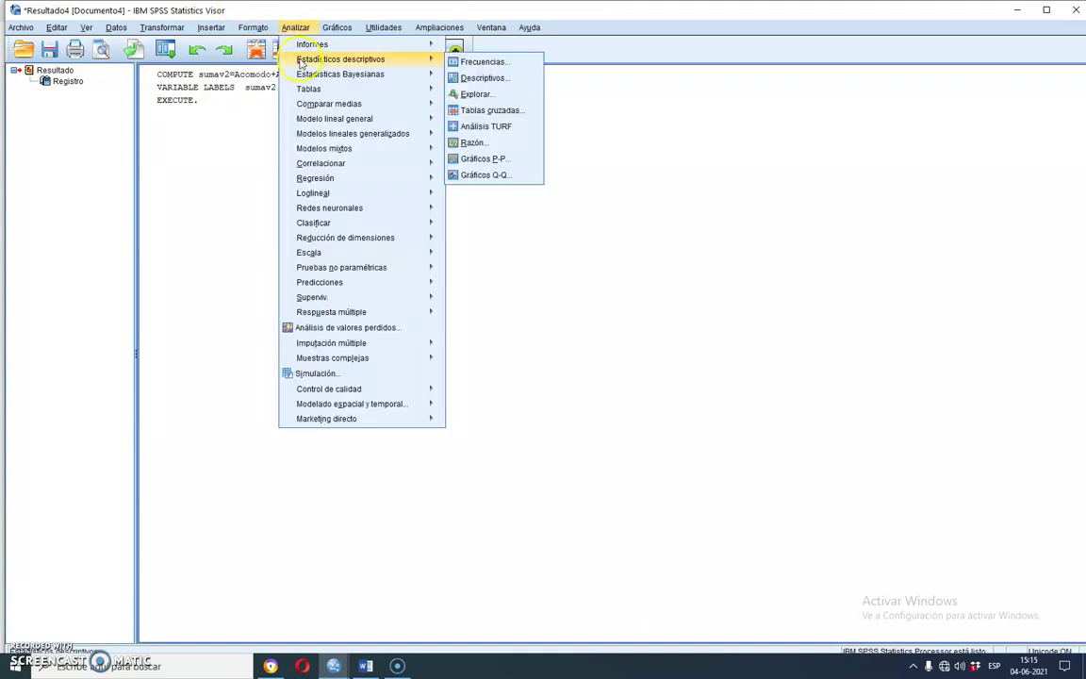
{"action": "left_click", "coordinate": [482, 61]}
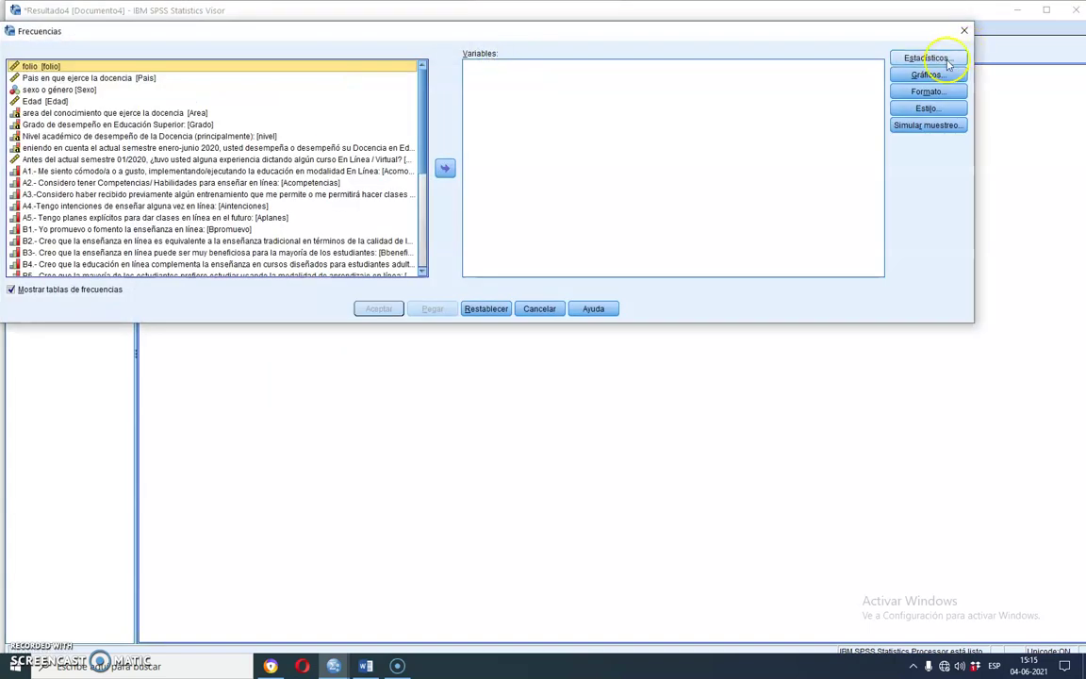
{"action": "left_click", "coordinate": [536, 308]}
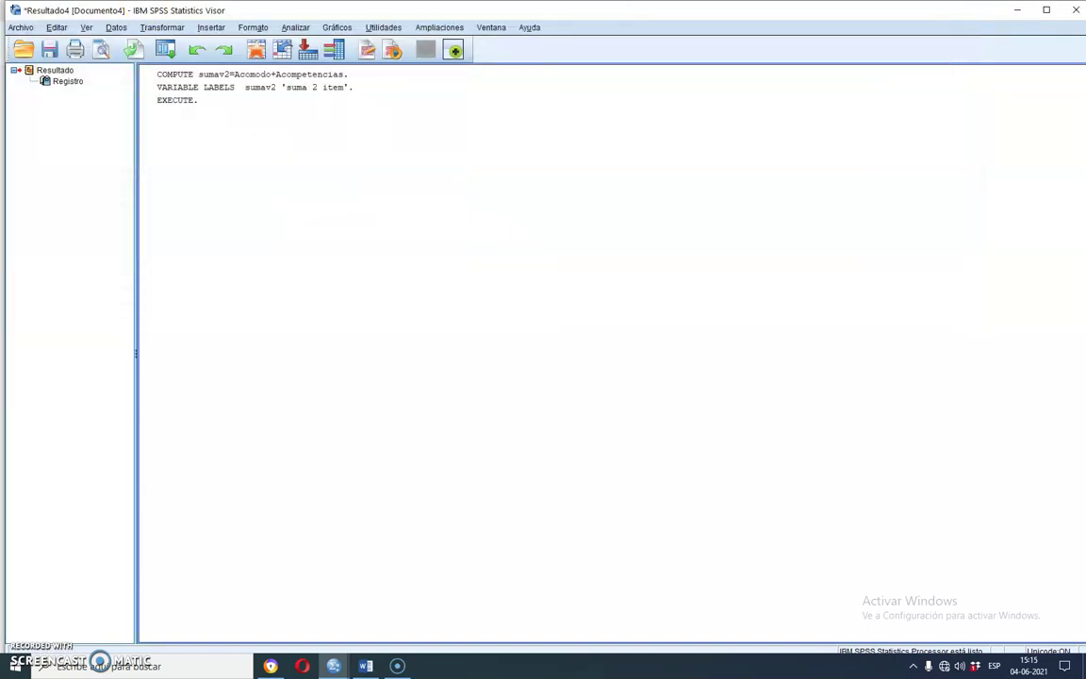
Open the Frequencies analysis under descriptive statistics
{"action": "left_click", "coordinate": [294, 29]}
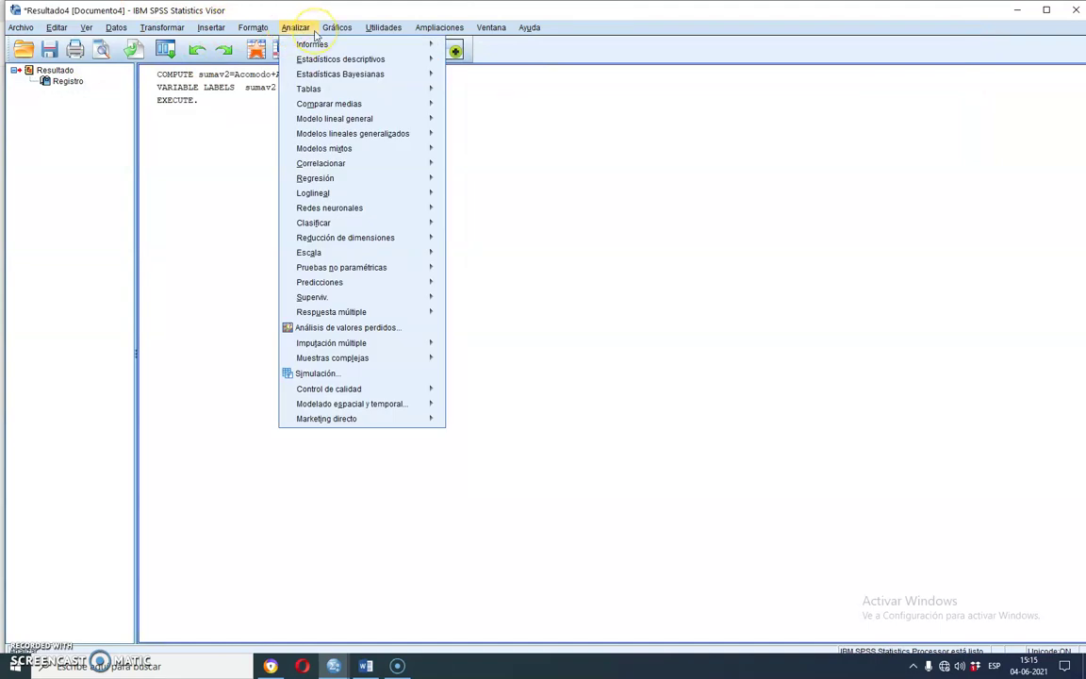
{"action": "mouse_move", "coordinate": [314, 63]}
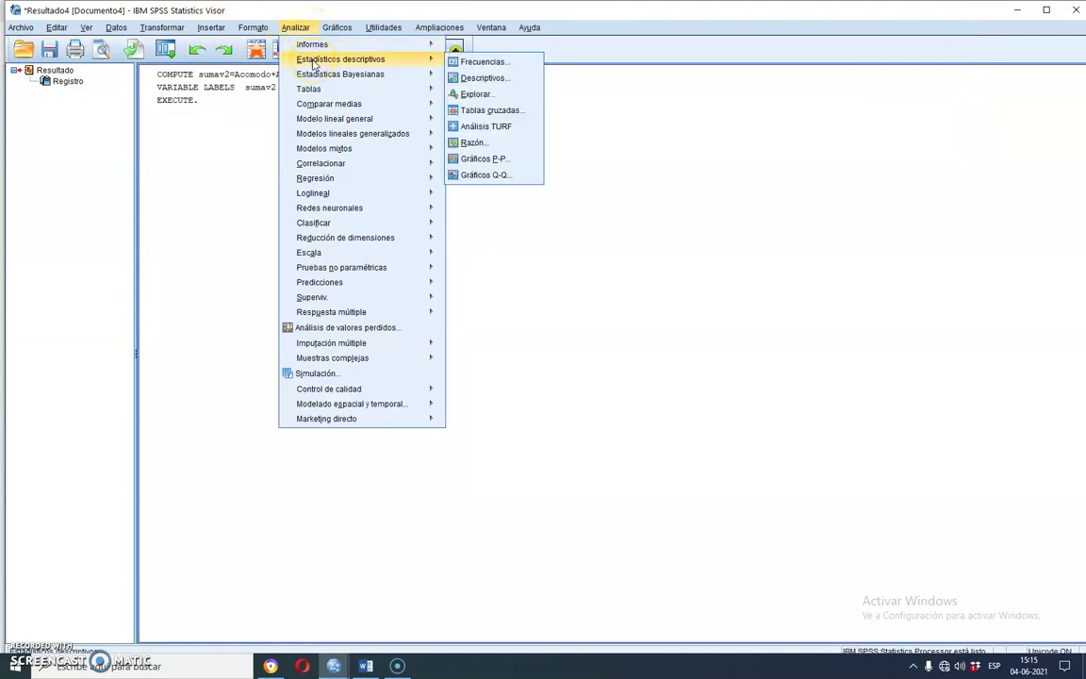
{"action": "left_click", "coordinate": [488, 62]}
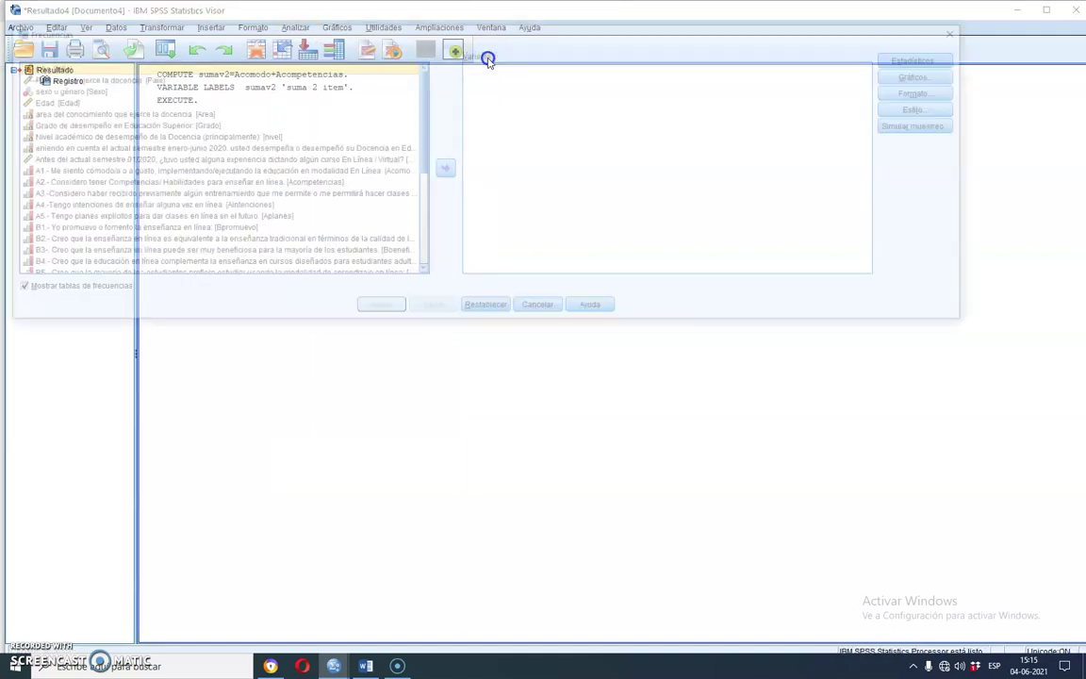